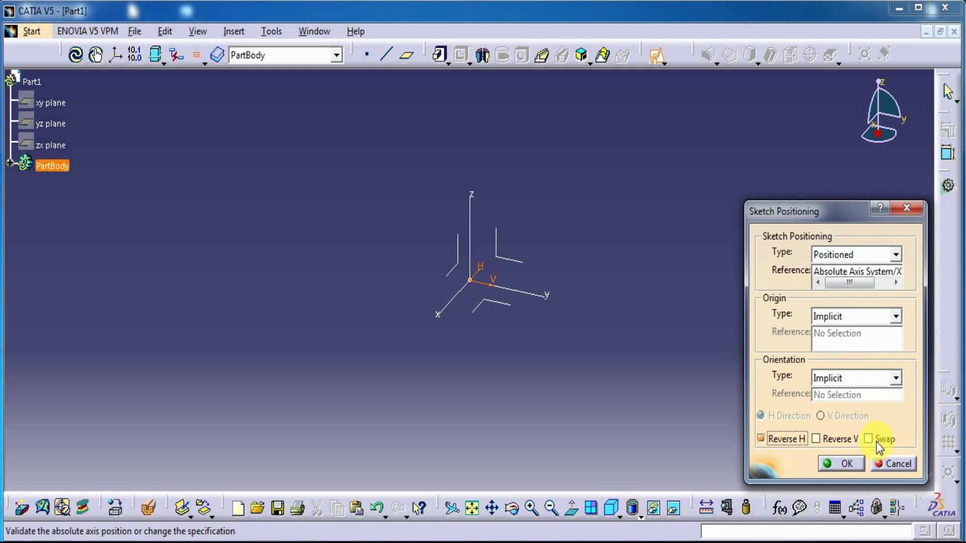
Step: Start the positioned sketch with the current orientation and draw a circle about 91 mm in diameter centred on the origin
{"action": "left_click", "coordinate": [847, 463]}
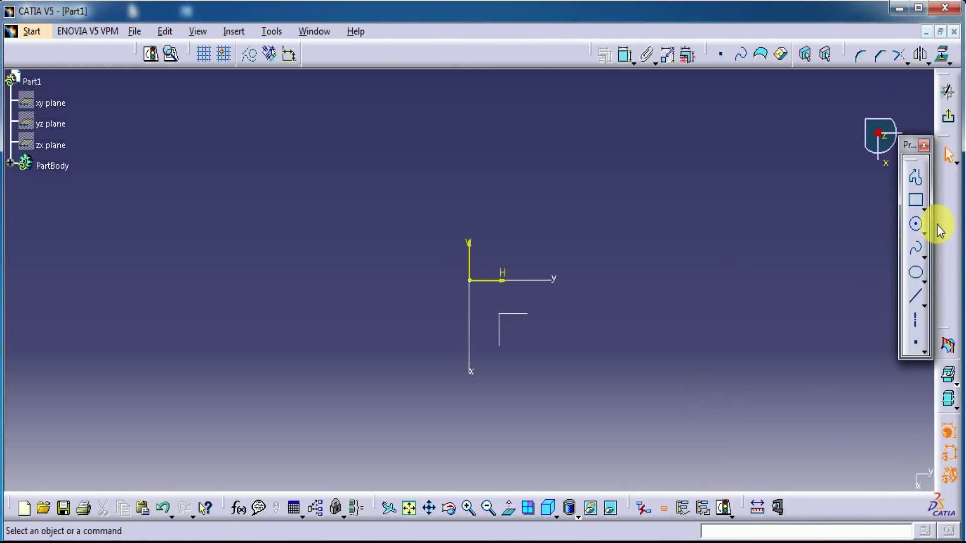
{"action": "left_click", "coordinate": [915, 223]}
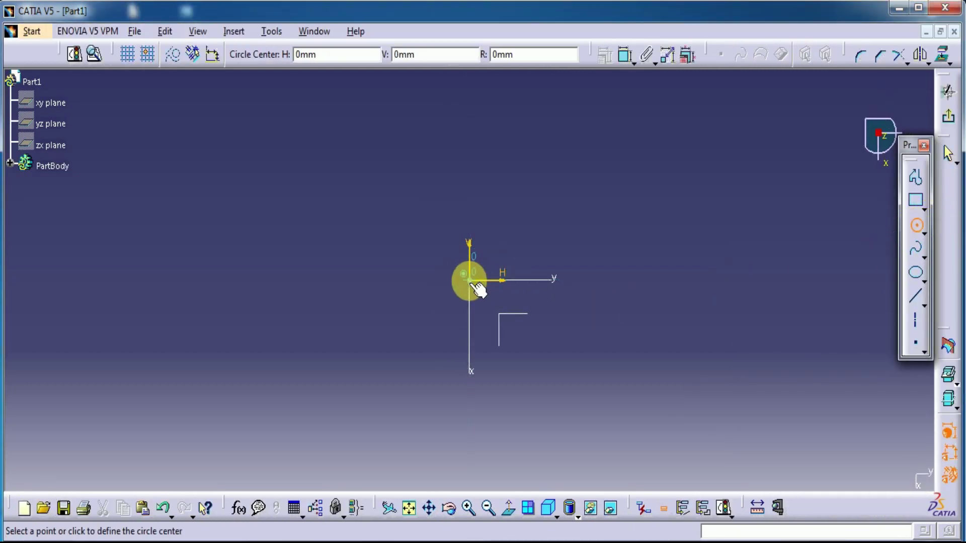
{"action": "left_click", "coordinate": [470, 280]}
{"action": "left_click", "coordinate": [512, 222]}
Step: Dimension the circle's diameter, set it to 3 mm and exit the sketch
{"action": "left_click", "coordinate": [625, 55]}
{"action": "left_click", "coordinate": [529, 236]}
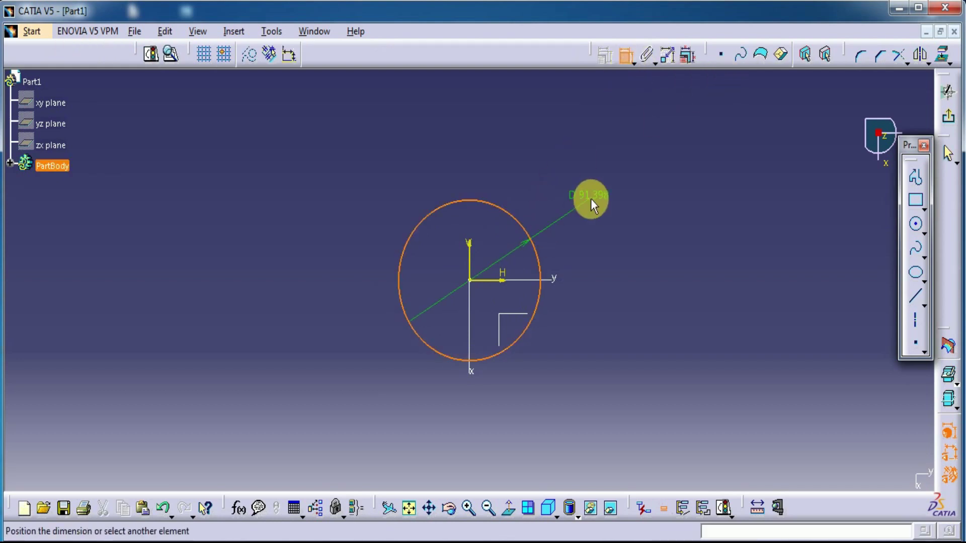
{"action": "double_click", "coordinate": [596, 196]}
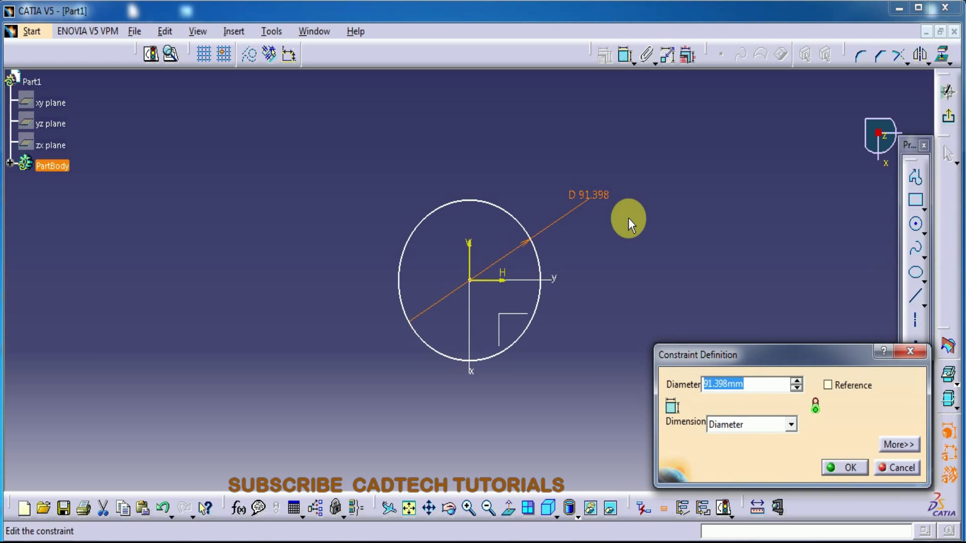
{"action": "type", "text": "3mm"}
{"action": "key", "text": "Return"}
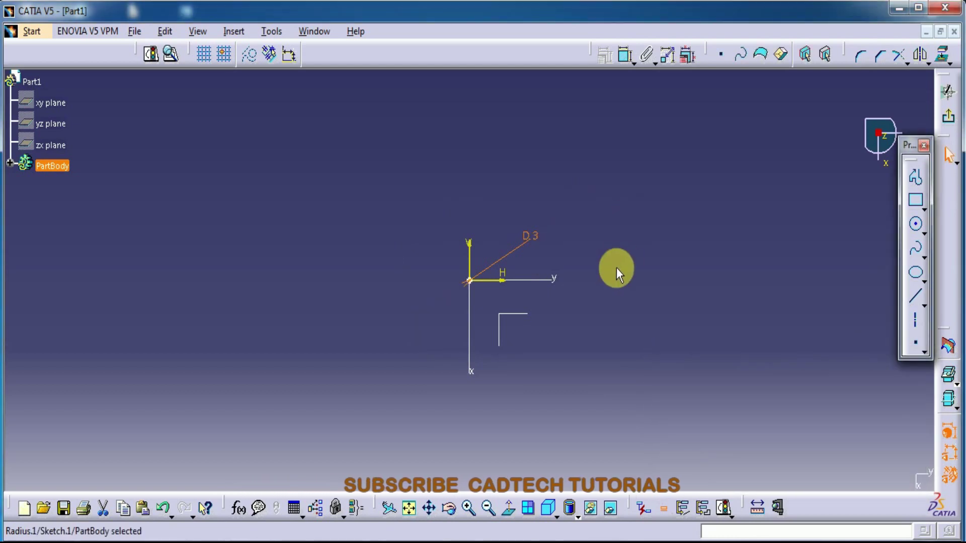
{"action": "left_click", "coordinate": [946, 95]}
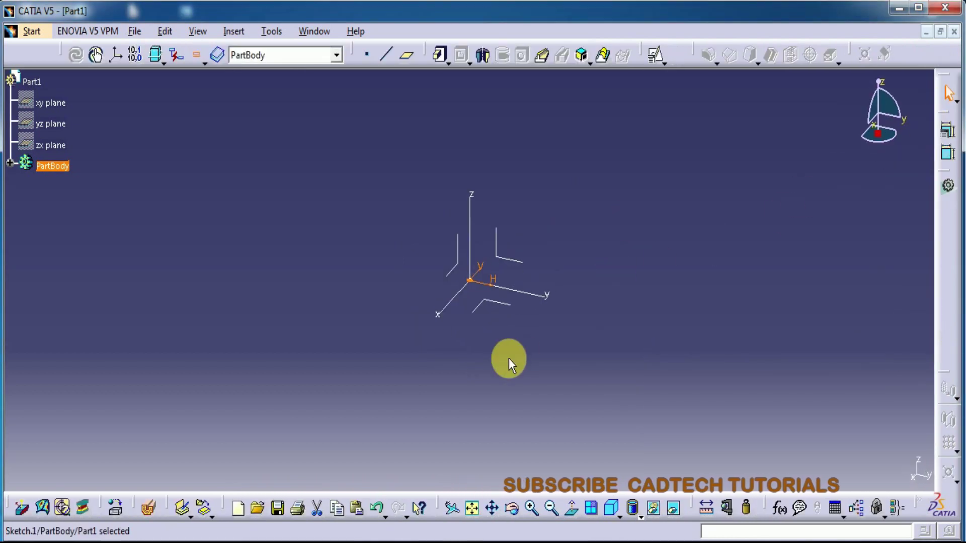
Step: Pad the 3 mm circle with a first limit of 13 mm and a second limit of 10 mm
{"action": "mouse_move", "coordinate": [496, 252]}
{"action": "middle_mouse_down"}
{"action": "mouse_move", "coordinate": [496, 241]}
{"action": "mouse_move", "coordinate": [503, 311]}
{"action": "mouse_move", "coordinate": [496, 216]}
{"action": "mouse_move", "coordinate": [507, 125]}
{"action": "middle_mouse_up"}
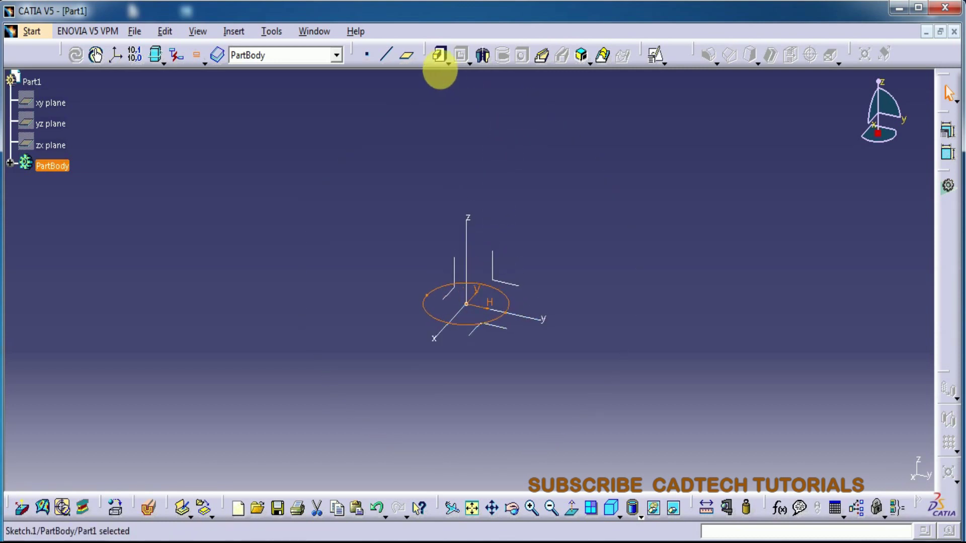
{"action": "left_click", "coordinate": [439, 55]}
{"action": "middle_click_drag", "start_coordinate": [572, 212], "coordinate": [564, 360]}
{"action": "middle_click_drag", "start_coordinate": [567, 327], "coordinate": [508, 368]}
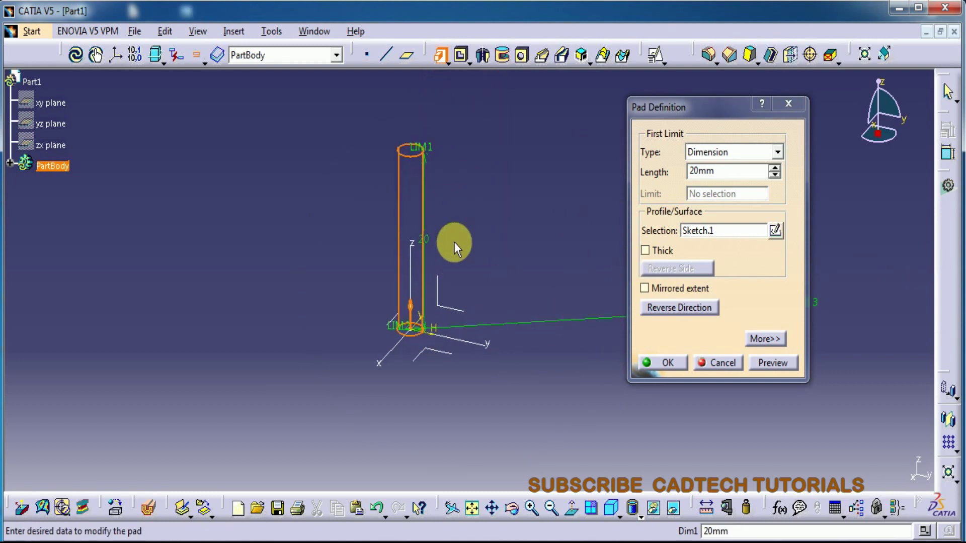
{"action": "double_click", "coordinate": [715, 171]}
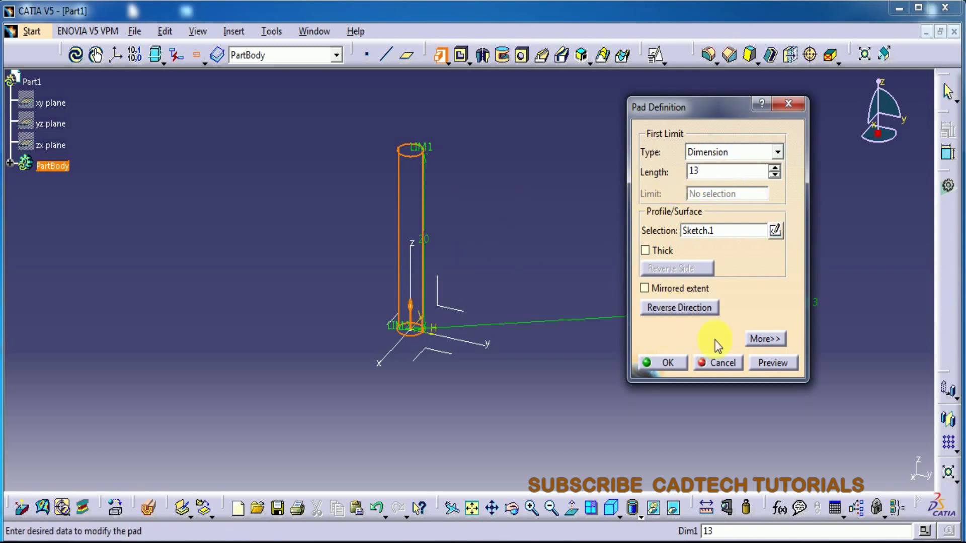
{"action": "left_click", "coordinate": [765, 339]}
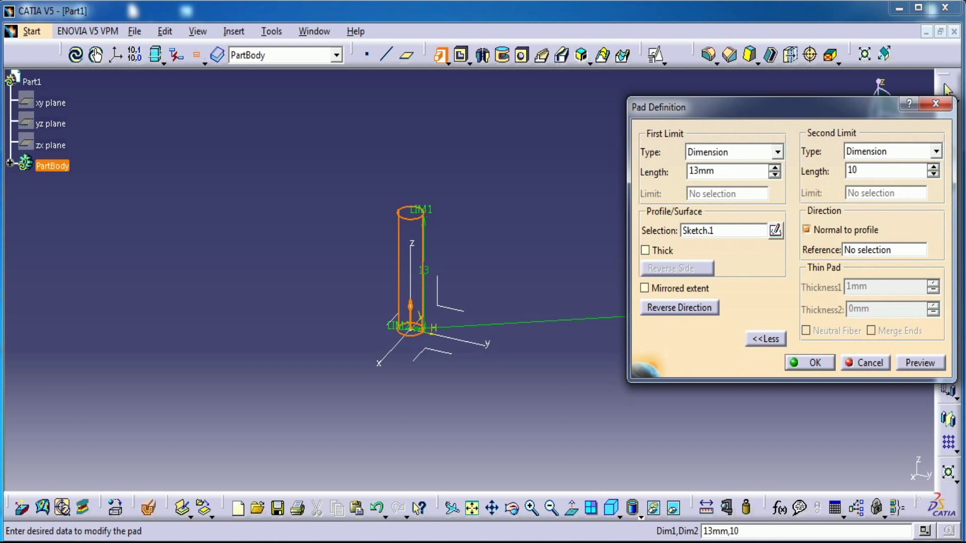
{"action": "left_click", "coordinate": [919, 364]}
{"action": "left_click", "coordinate": [808, 367]}
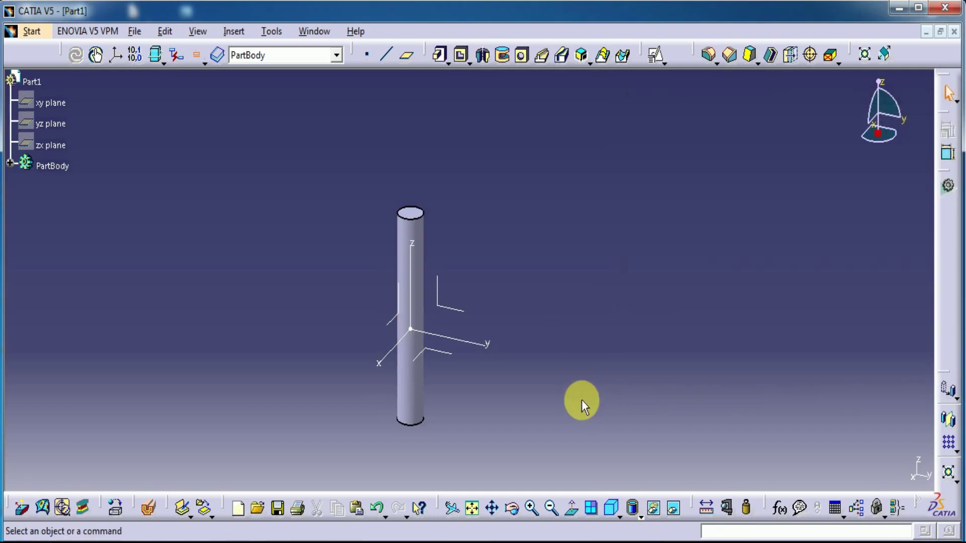
Step: Create a positioned sketch on the xy plane with the H direction reversed and the axes swapped
{"action": "left_click", "coordinate": [654, 58]}
{"action": "left_click", "coordinate": [442, 352]}
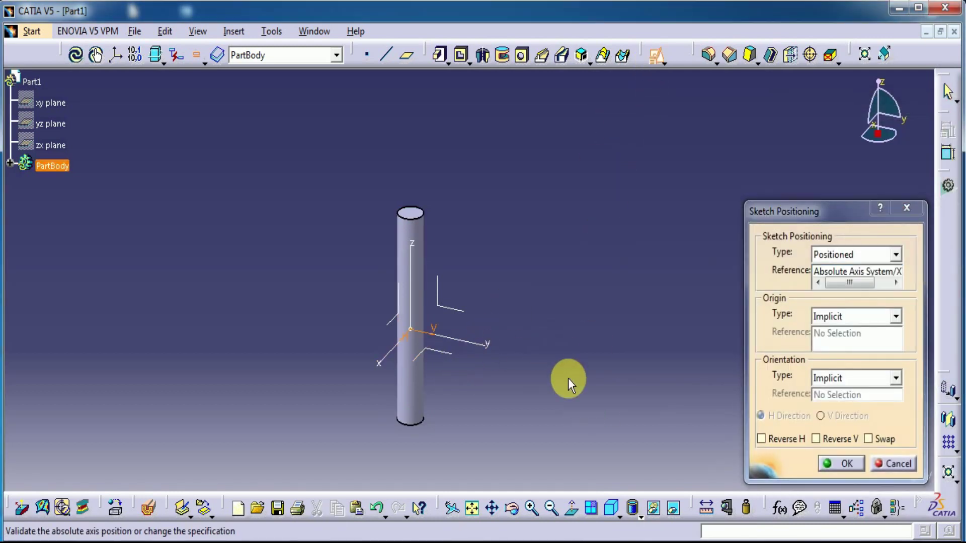
{"action": "left_click", "coordinate": [785, 440]}
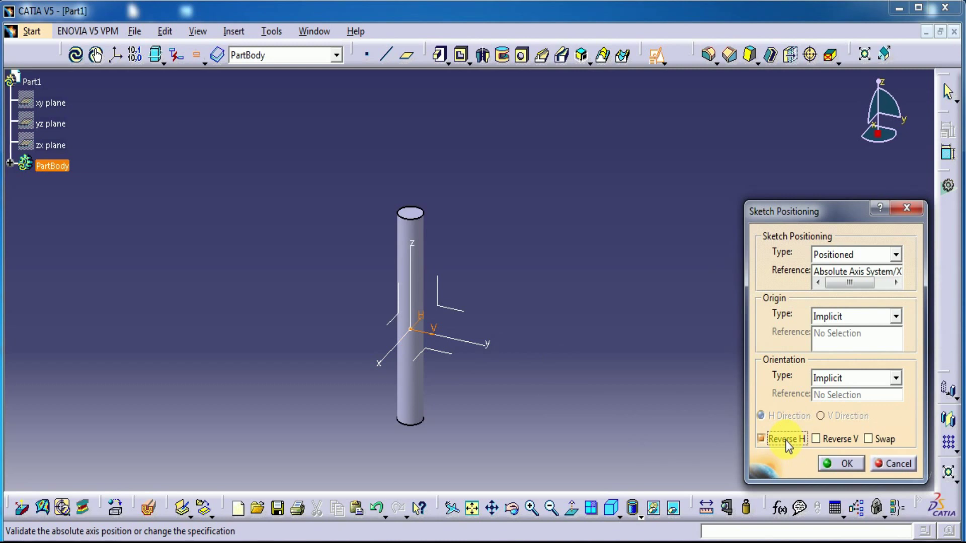
{"action": "left_click", "coordinate": [868, 439]}
{"action": "left_click", "coordinate": [839, 464]}
{"action": "mouse_move", "coordinate": [517, 314]}
{"action": "middle_mouse_down"}
{"action": "mouse_move", "coordinate": [533, 396]}
{"action": "mouse_move", "coordinate": [509, 287]}
{"action": "mouse_move", "coordinate": [545, 313]}
{"action": "mouse_move", "coordinate": [556, 338]}
{"action": "middle_mouse_up"}
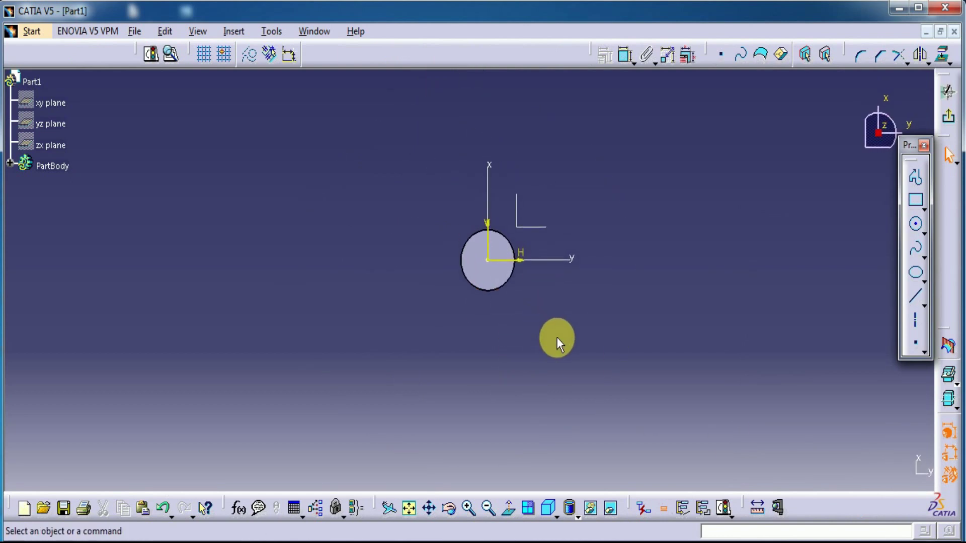
Step: Draw a circle centred on the origin, larger than the cylinder and concentric with it
{"action": "left_click", "coordinate": [916, 228]}
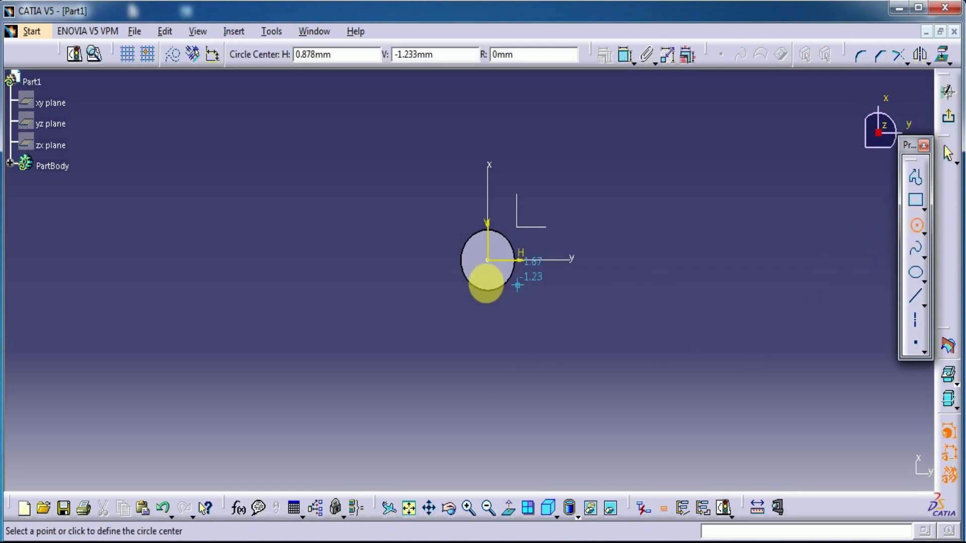
{"action": "left_click", "coordinate": [489, 261]}
{"action": "left_click", "coordinate": [545, 177]}
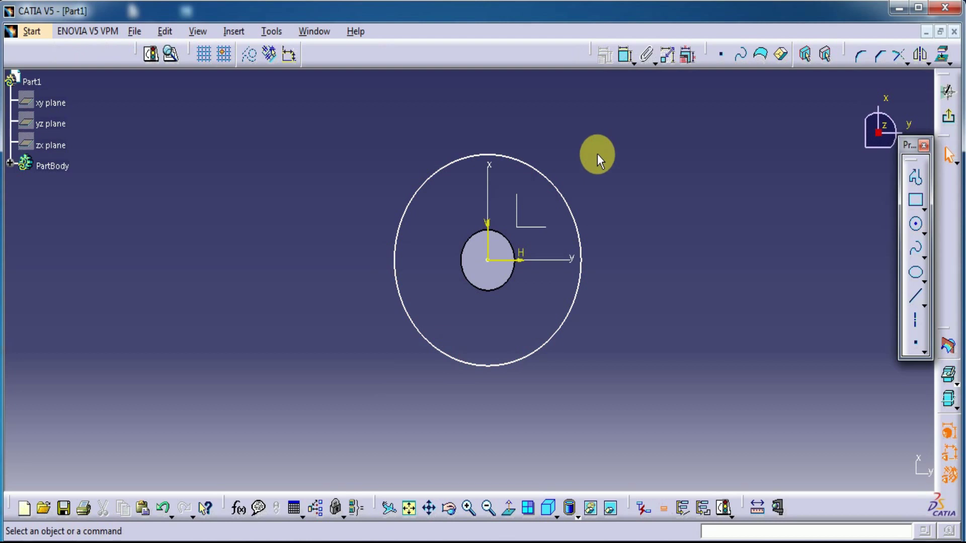
Step: Sketch a closed hexagonal profile between the cylinder and the large circle, with its horizontal edges about 5.4 mm long
{"action": "left_click", "coordinate": [916, 177]}
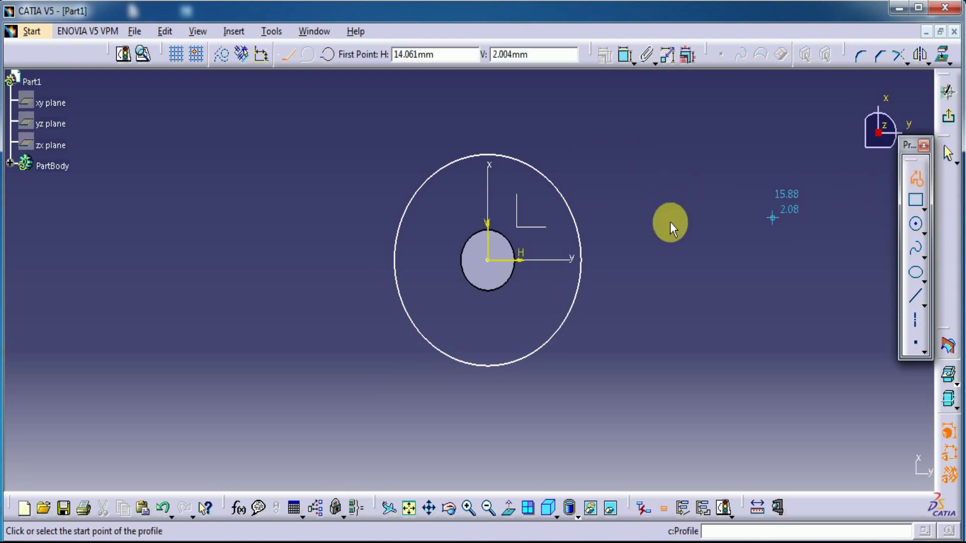
{"action": "left_click", "coordinate": [429, 203]}
{"action": "left_click", "coordinate": [526, 203]}
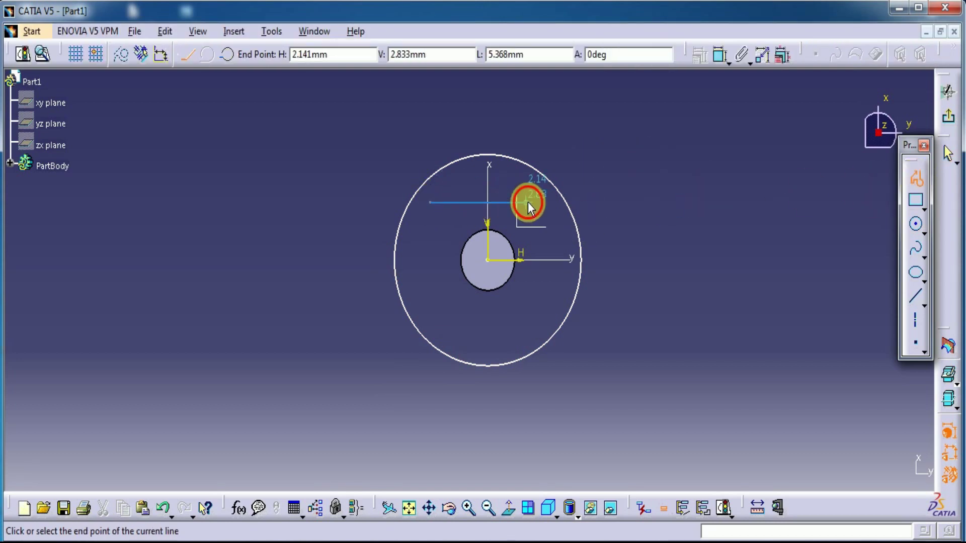
{"action": "left_click", "coordinate": [552, 260]}
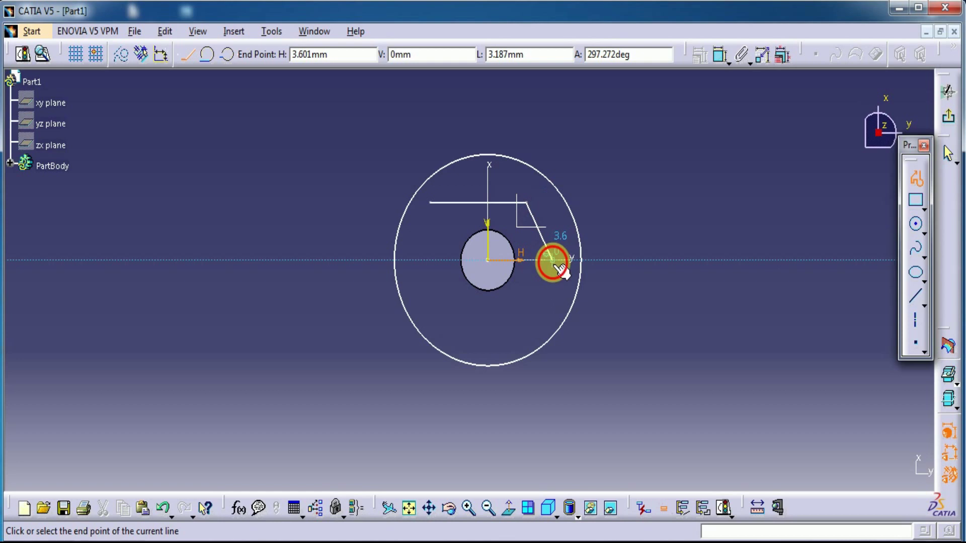
{"action": "left_click", "coordinate": [527, 320]}
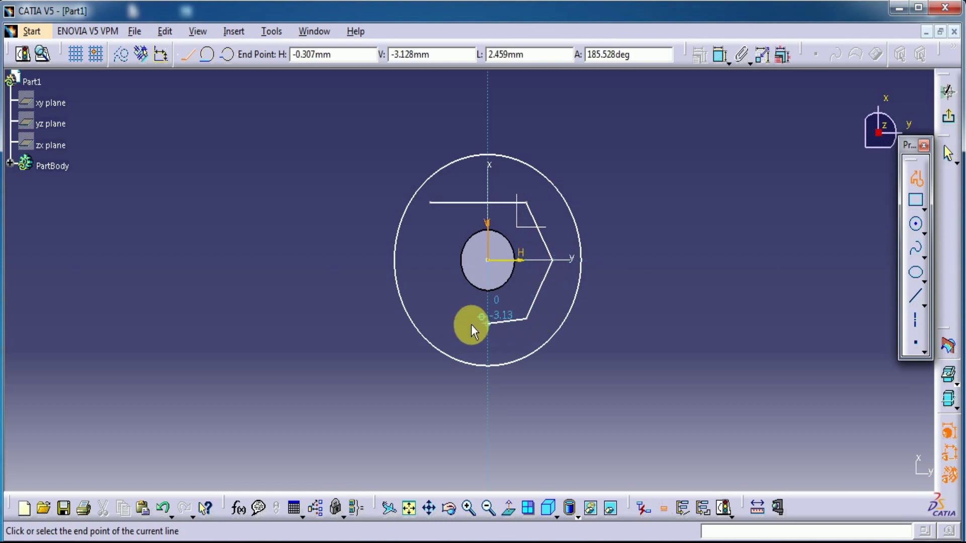
{"action": "left_click", "coordinate": [429, 318]}
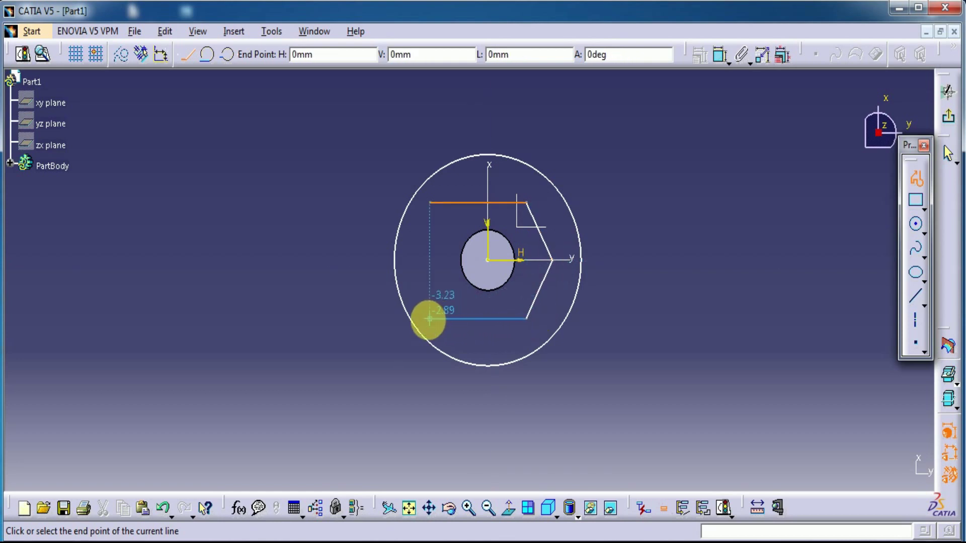
{"action": "left_click", "coordinate": [404, 260]}
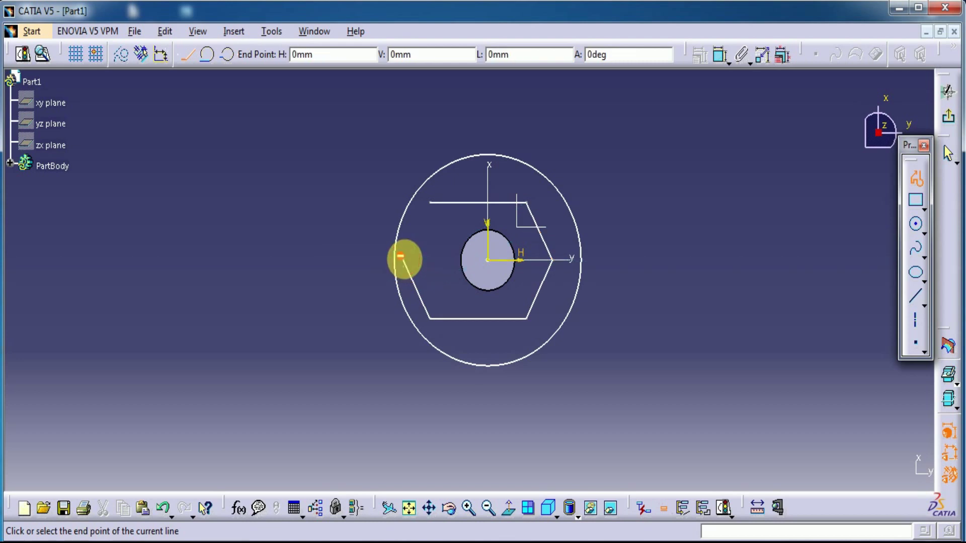
{"action": "left_click", "coordinate": [429, 203]}
{"action": "left_click", "coordinate": [915, 178]}
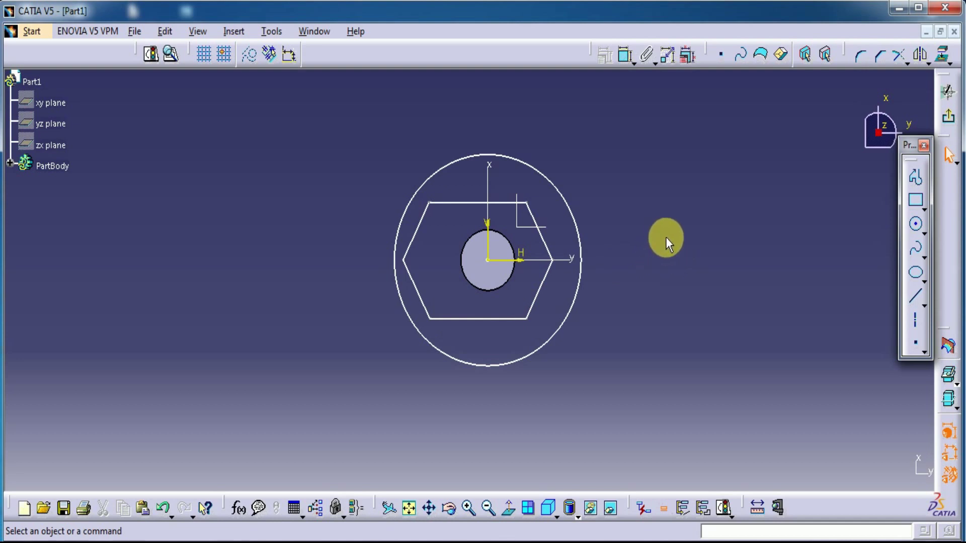
Step: Constrain the hexagon's upper and lower horizontal edges as symmetric about the H axis
{"action": "left_click", "coordinate": [625, 54]}
{"action": "left_click", "coordinate": [500, 203]}
{"action": "left_click", "coordinate": [495, 319]}
{"action": "right_click", "coordinate": [737, 246]}
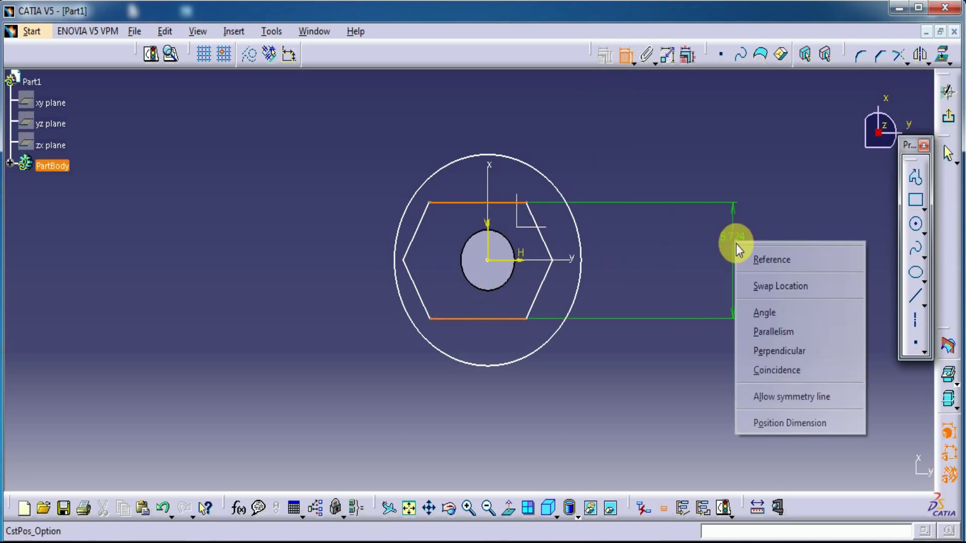
{"action": "left_click", "coordinate": [772, 397]}
{"action": "left_click", "coordinate": [524, 262]}
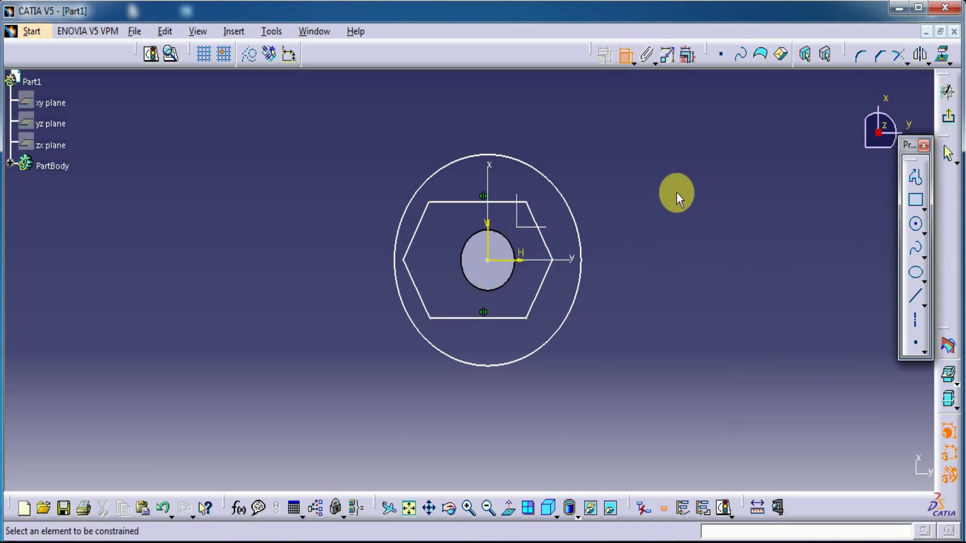
Step: Constrain the two end points of the hexagon's upper edge as symmetric about the V axis
{"action": "left_click", "coordinate": [526, 202]}
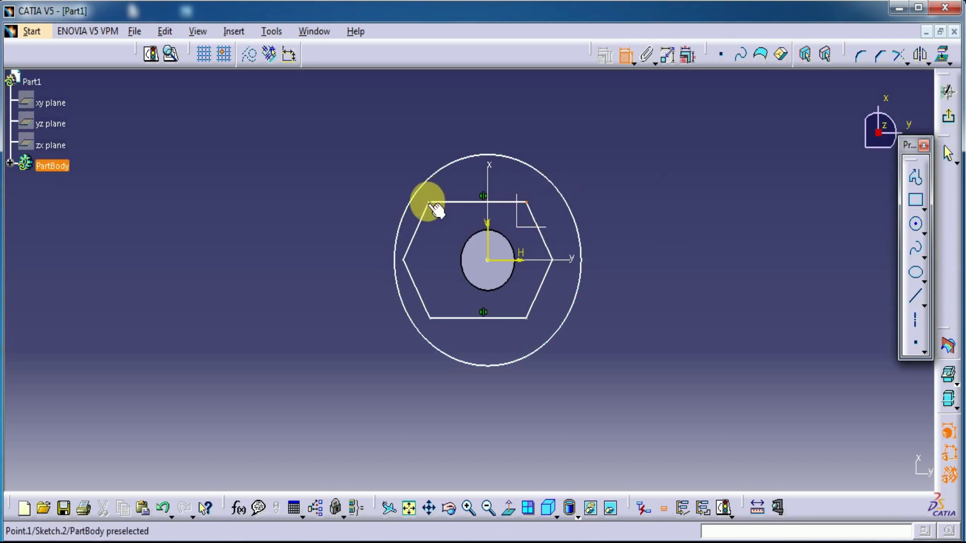
{"action": "left_click", "coordinate": [429, 203]}
{"action": "right_click", "coordinate": [632, 119]}
{"action": "left_click", "coordinate": [688, 262]}
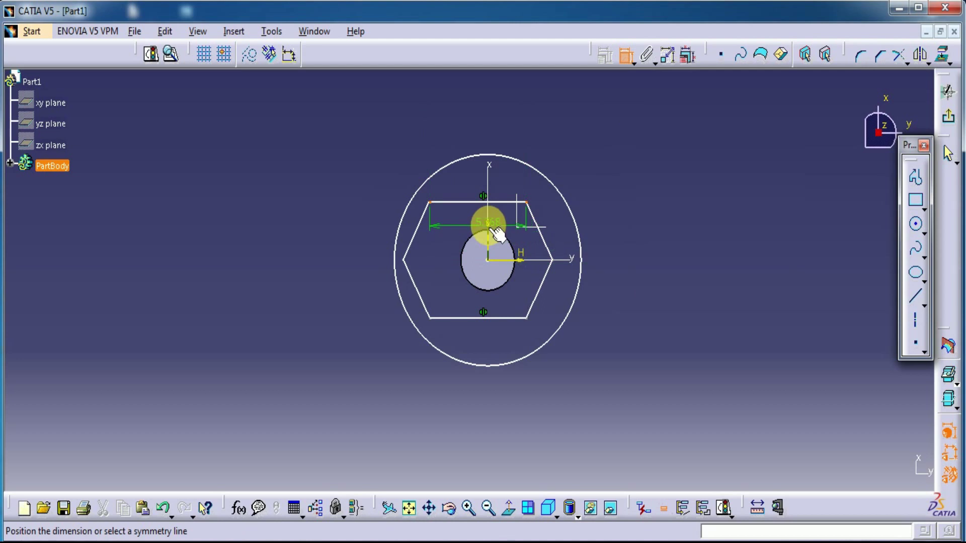
{"action": "left_click", "coordinate": [487, 222]}
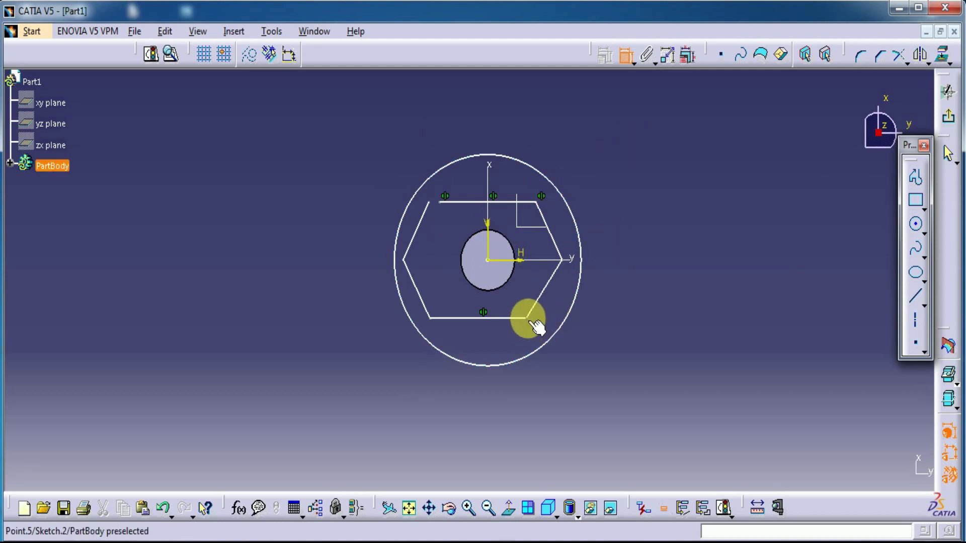
Step: Constrain the two end points of the hexagon's lower edge as symmetric about the V axis
{"action": "left_click", "coordinate": [526, 318]}
{"action": "left_click", "coordinate": [430, 319]}
{"action": "right_click", "coordinate": [738, 310]}
{"action": "left_click", "coordinate": [768, 453]}
{"action": "left_click", "coordinate": [487, 224]}
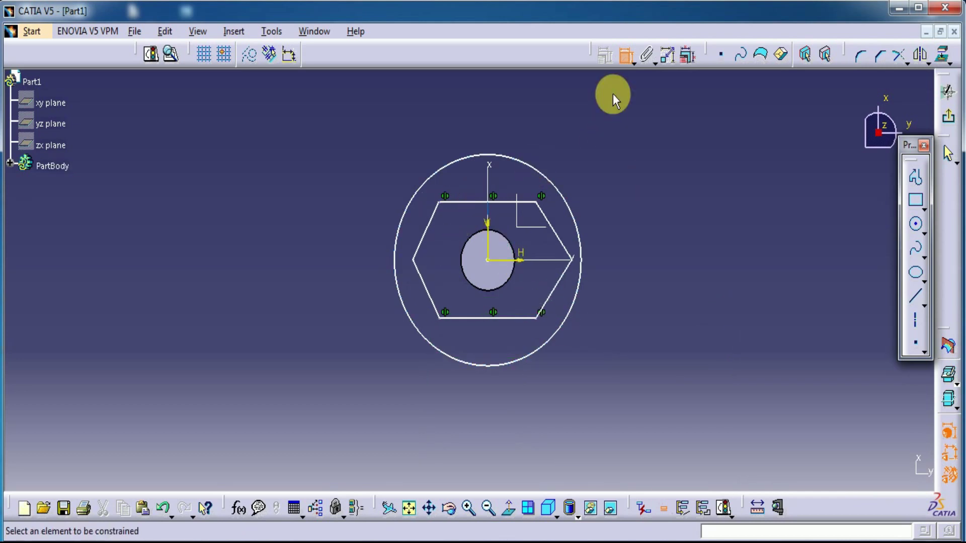
Step: Pull the loose end point of the slanted line away from the hexagon's upper-left corner and constrain it coincident with the upper edge's end point
{"action": "left_click", "coordinate": [624, 55]}
{"action": "left_click_drag", "start_coordinate": [438, 203], "coordinate": [429, 220]}
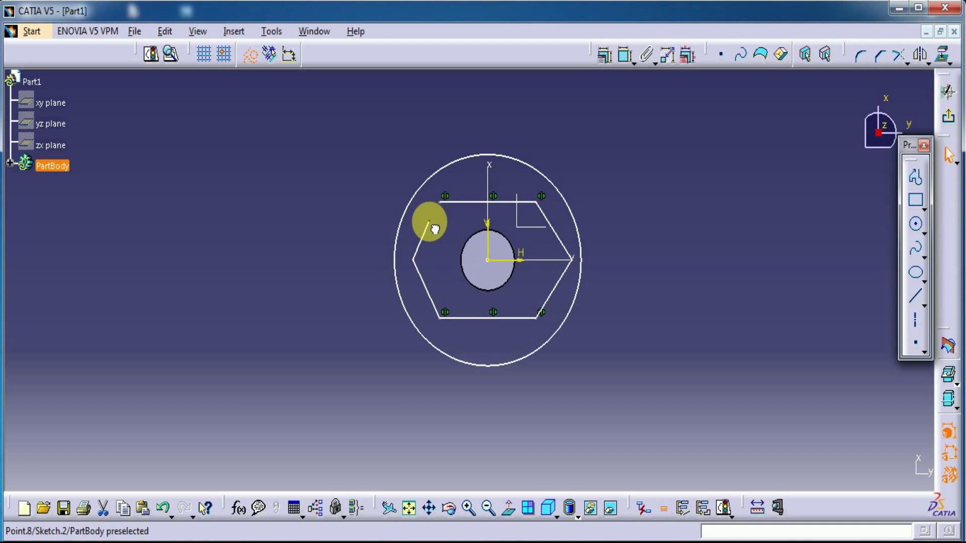
{"action": "left_click", "coordinate": [625, 56]}
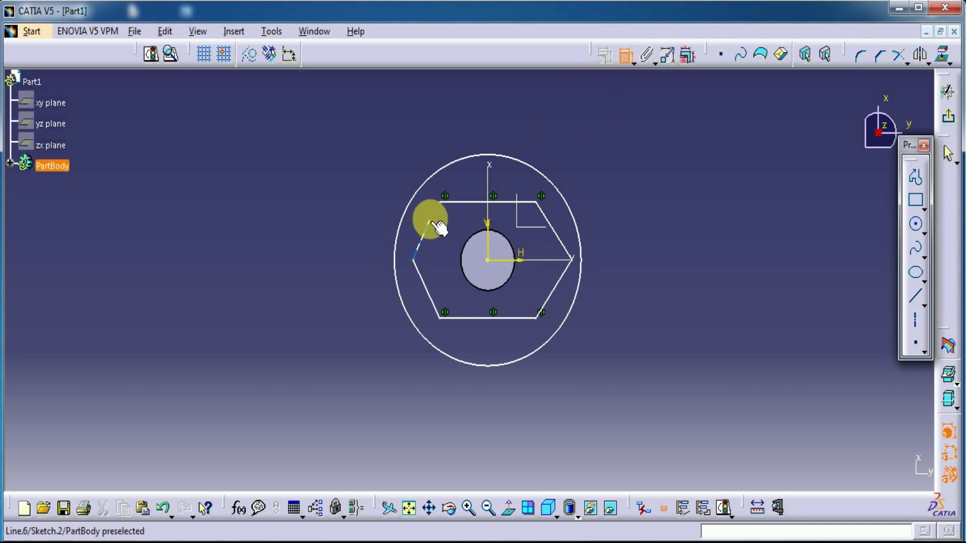
{"action": "left_click", "coordinate": [440, 203]}
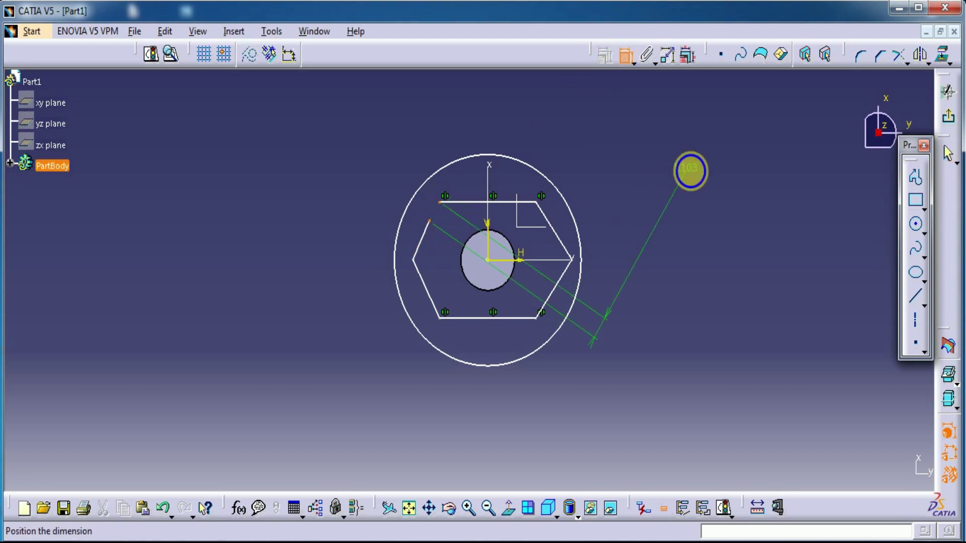
{"action": "right_click", "coordinate": [690, 169]}
{"action": "left_click", "coordinate": [731, 288]}
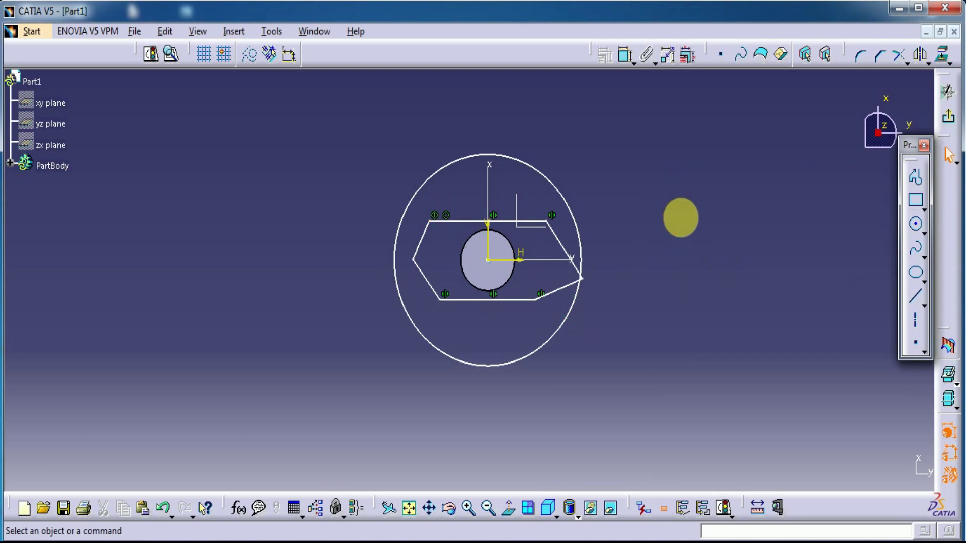
Step: Pull the hexagon's right-hand vertex inside the circle and constrain it coincident with the H axis
{"action": "left_click_drag", "start_coordinate": [584, 280], "coordinate": [565, 246]}
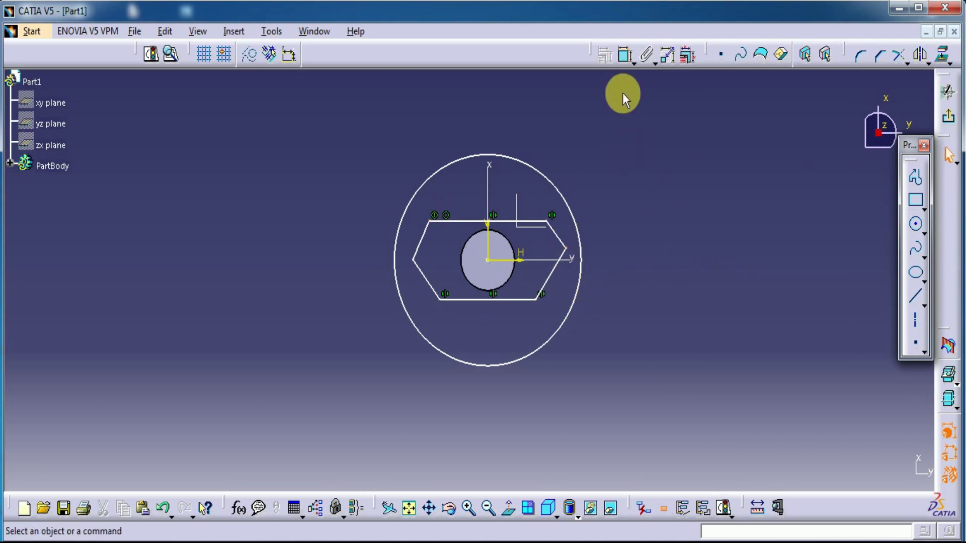
{"action": "left_click", "coordinate": [566, 248]}
{"action": "left_click", "coordinate": [626, 54]}
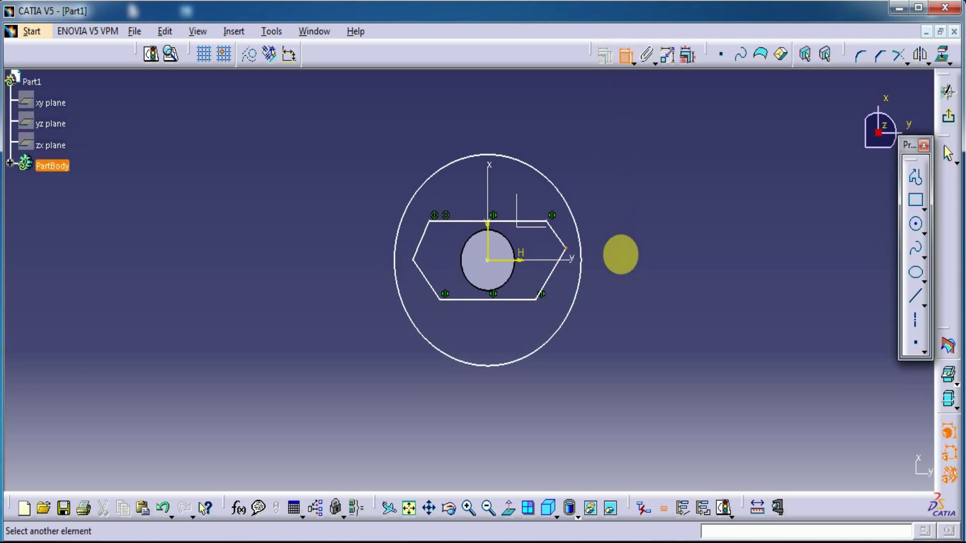
{"action": "left_click", "coordinate": [545, 260]}
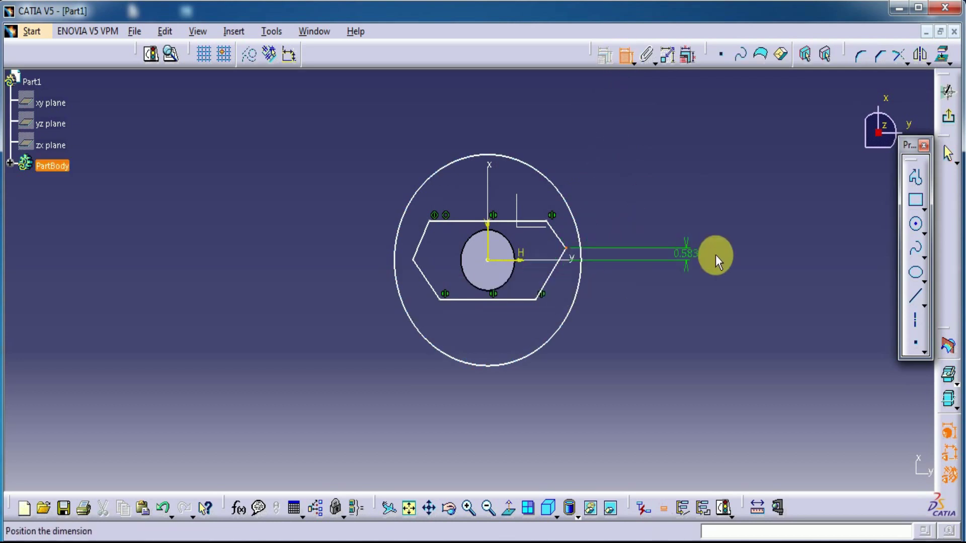
{"action": "right_click", "coordinate": [761, 283]}
{"action": "left_click", "coordinate": [787, 314]}
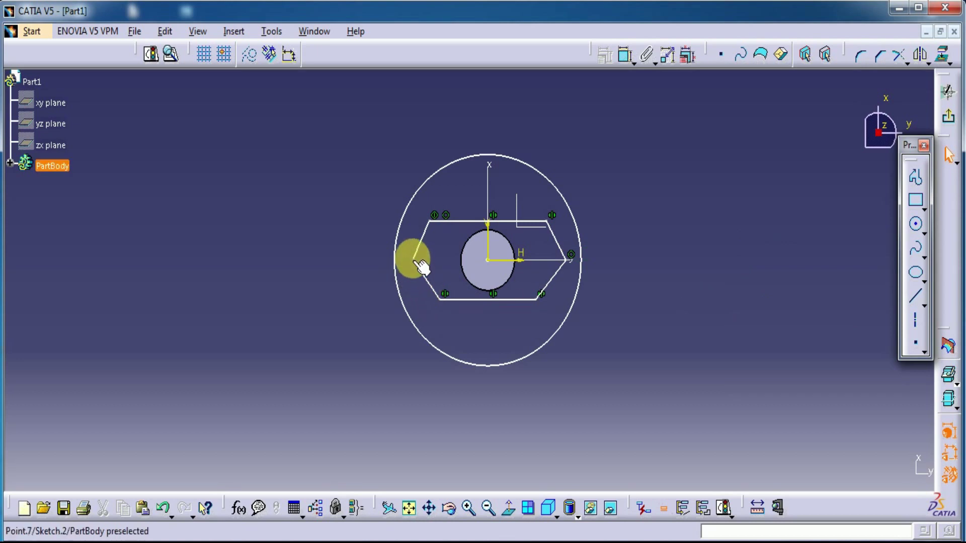
Step: Constrain the hexagon's left-hand vertex as coincident with the H axis
{"action": "left_click", "coordinate": [625, 54]}
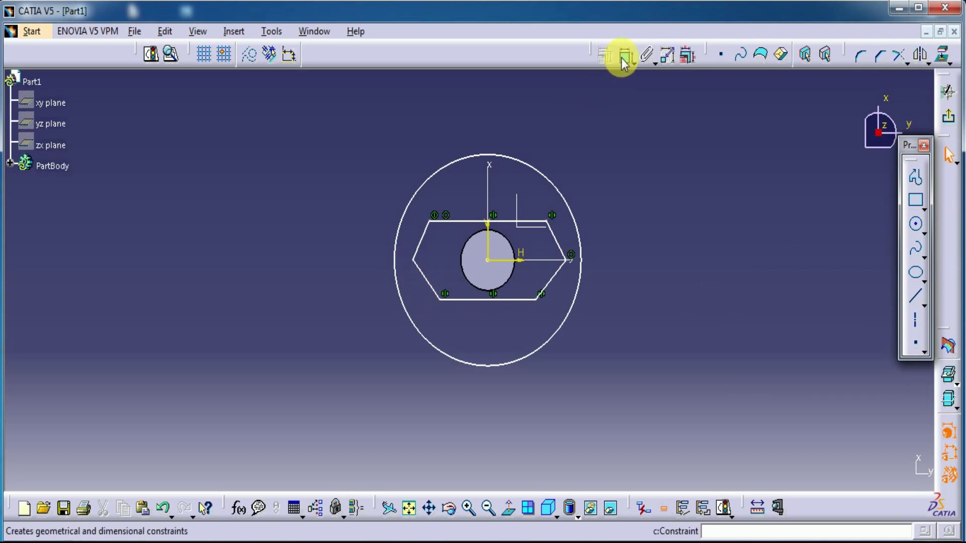
{"action": "left_click", "coordinate": [414, 260]}
{"action": "left_click", "coordinate": [526, 260]}
{"action": "right_click", "coordinate": [699, 207]}
{"action": "left_click", "coordinate": [734, 283]}
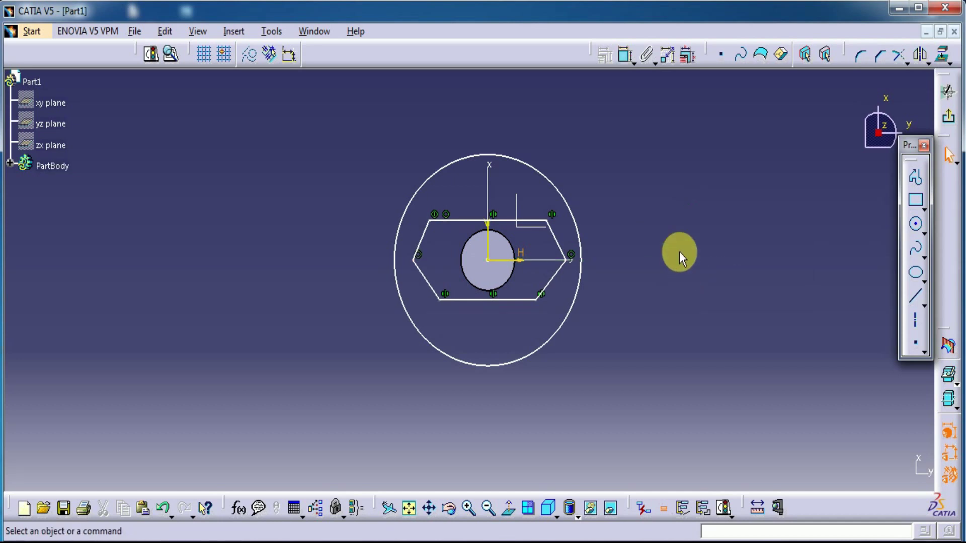
Step: Reshape the hexagon freehand by pulling its lower edge downward and adjusting its two lower slanted edges towards a more regular outline
{"action": "left_click_drag", "start_coordinate": [504, 301], "coordinate": [513, 320]}
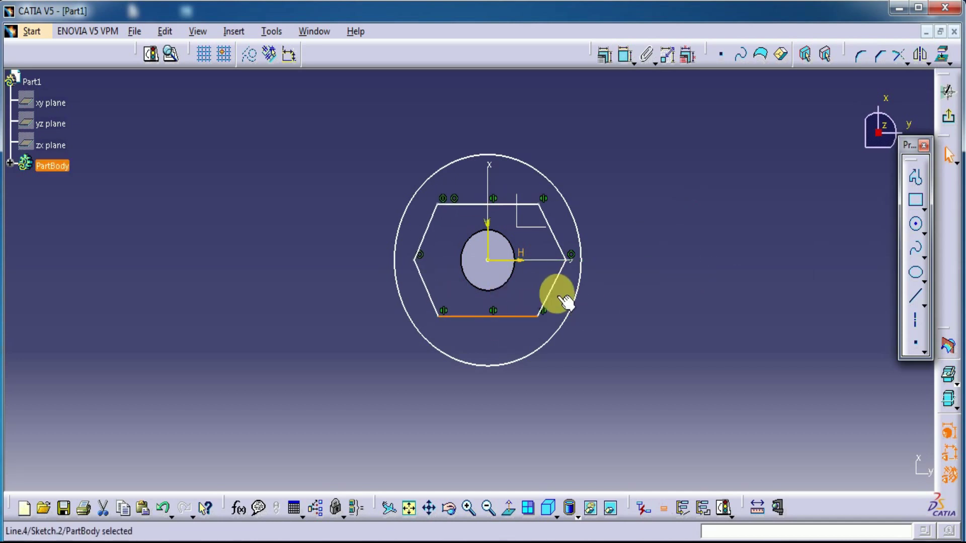
{"action": "mouse_move", "coordinate": [554, 292]}
{"action": "left_mouse_down"}
{"action": "mouse_move", "coordinate": [537, 294]}
{"action": "mouse_move", "coordinate": [556, 295]}
{"action": "left_mouse_up"}
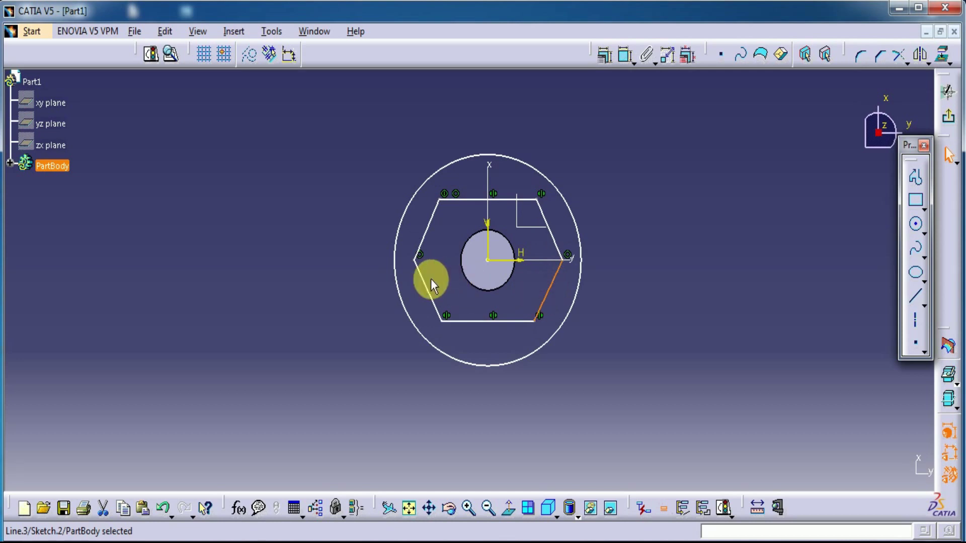
{"action": "mouse_move", "coordinate": [425, 283]}
{"action": "left_mouse_down"}
{"action": "mouse_move", "coordinate": [439, 283]}
{"action": "mouse_move", "coordinate": [421, 282]}
{"action": "left_mouse_up"}
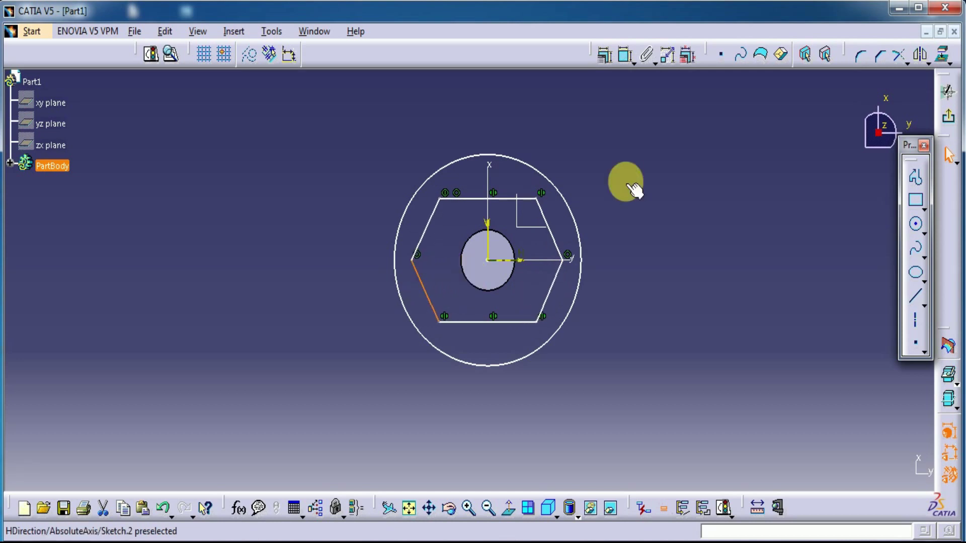
{"action": "left_click", "coordinate": [647, 162]}
Step: Constrain the hexagon's upper-right vertex as coincident with the large circle
{"action": "left_click", "coordinate": [624, 53]}
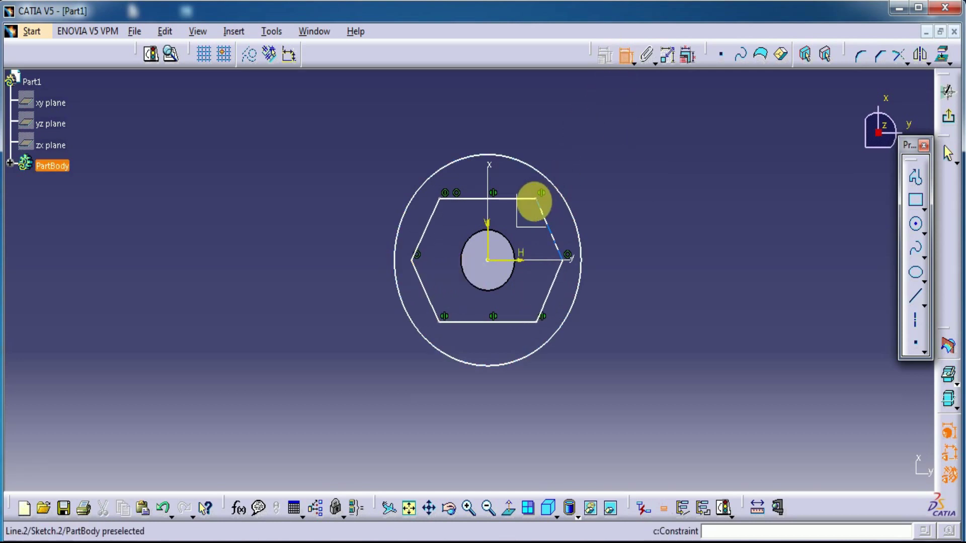
{"action": "left_click", "coordinate": [536, 199]}
{"action": "left_click", "coordinate": [564, 194]}
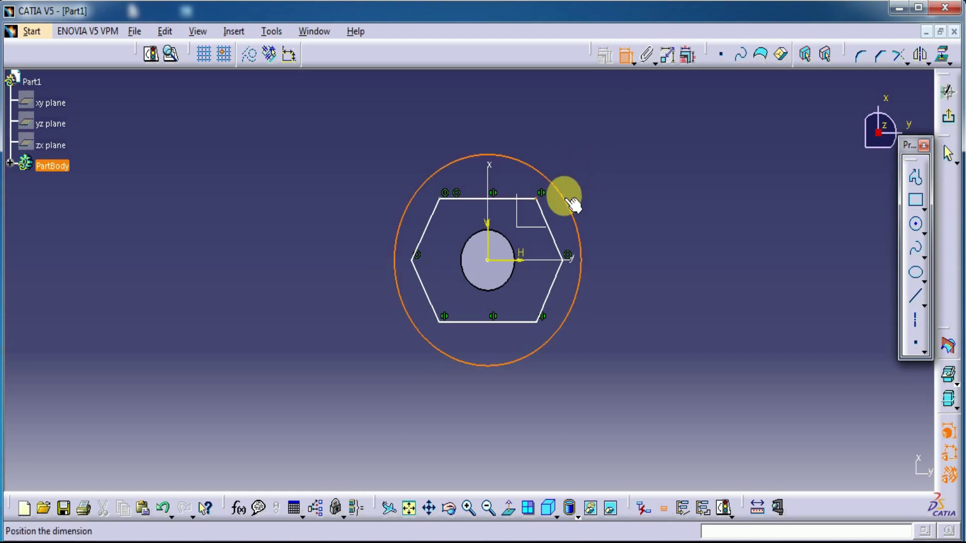
{"action": "right_click", "coordinate": [655, 134]}
{"action": "left_click", "coordinate": [678, 270]}
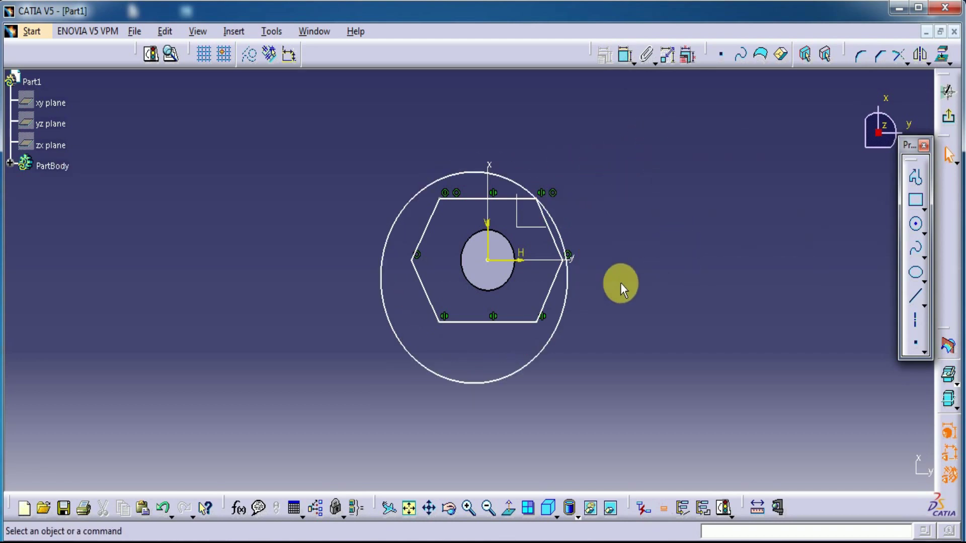
Step: Constrain the hexagon's right-hand vertex on the H axis as coincident with the large circle
{"action": "left_click", "coordinate": [562, 260]}
{"action": "left_click", "coordinate": [625, 56]}
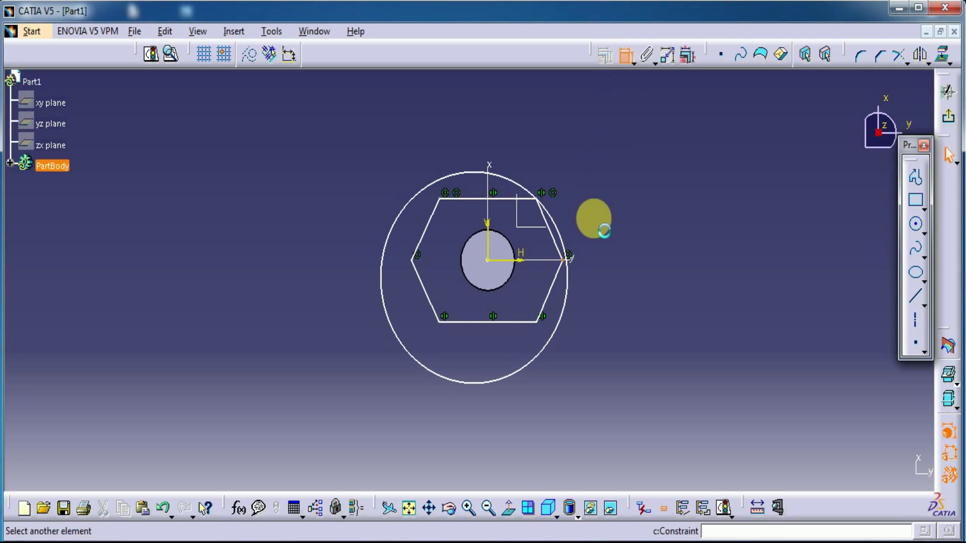
{"action": "left_click", "coordinate": [567, 286]}
{"action": "right_click", "coordinate": [707, 176]}
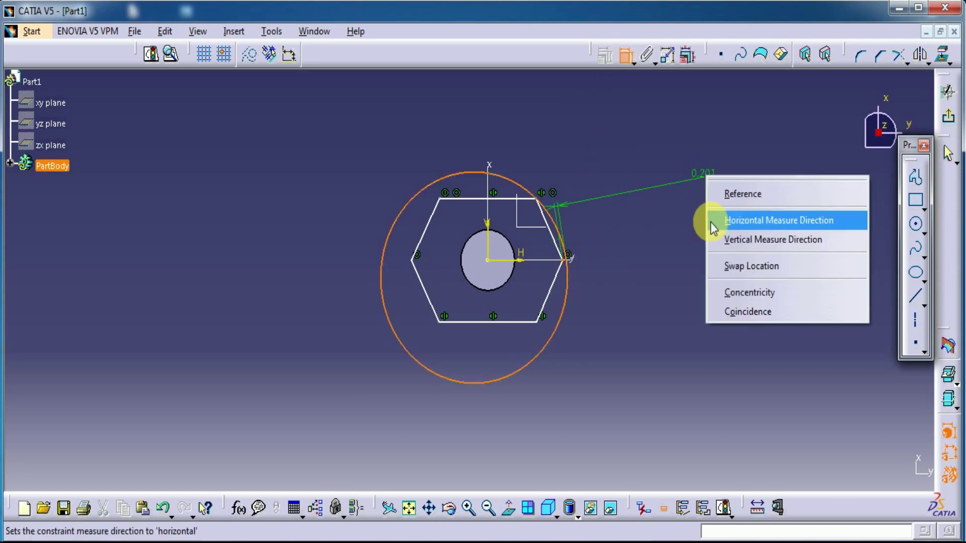
{"action": "left_click", "coordinate": [729, 311]}
Step: Constrain the hexagon's lower-right vertex as coincident with the large circle
{"action": "left_click", "coordinate": [537, 321]}
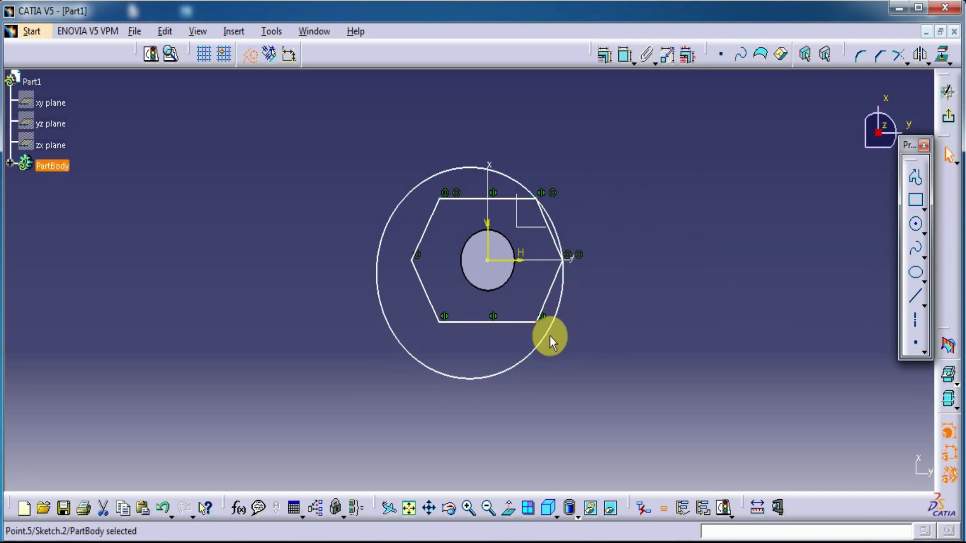
{"action": "left_click", "coordinate": [624, 56]}
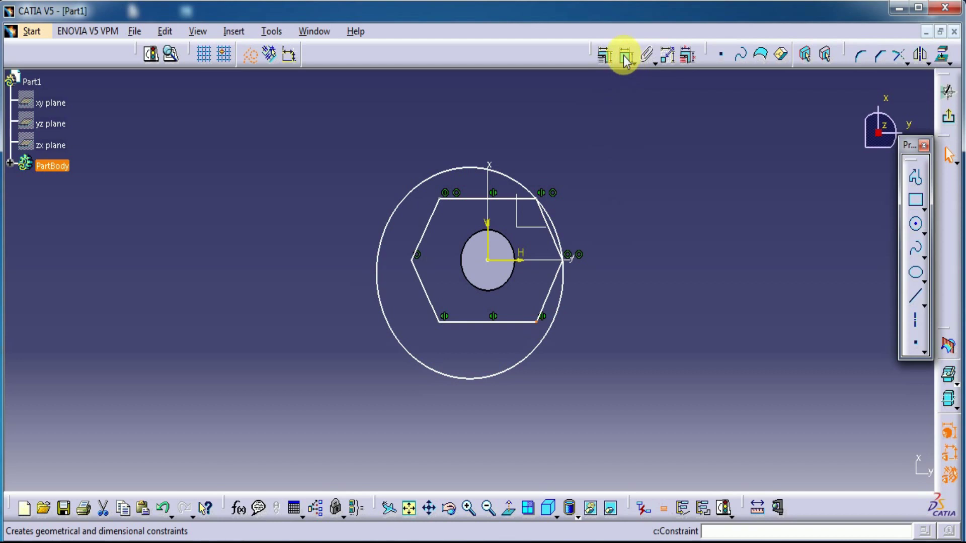
{"action": "left_click", "coordinate": [552, 334]}
{"action": "right_click", "coordinate": [677, 274]}
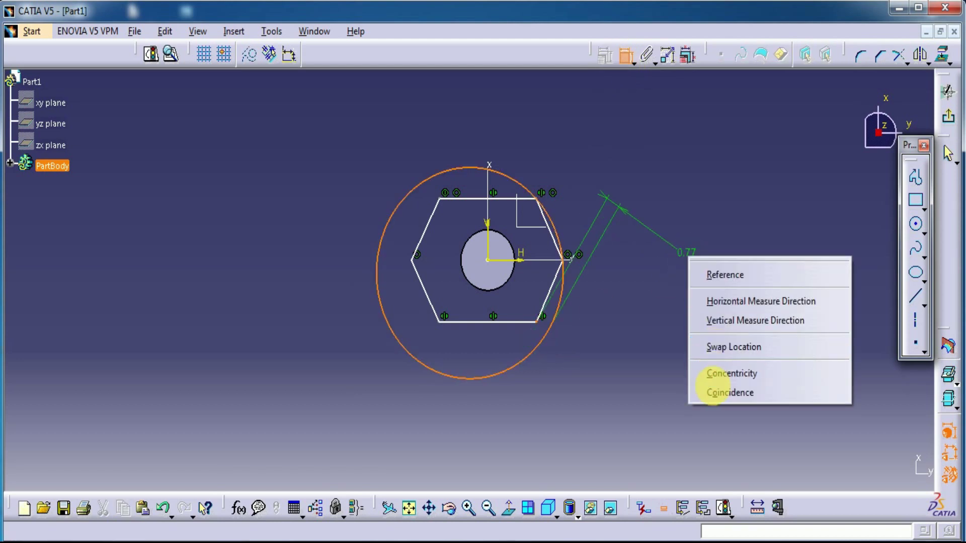
{"action": "left_click", "coordinate": [716, 388]}
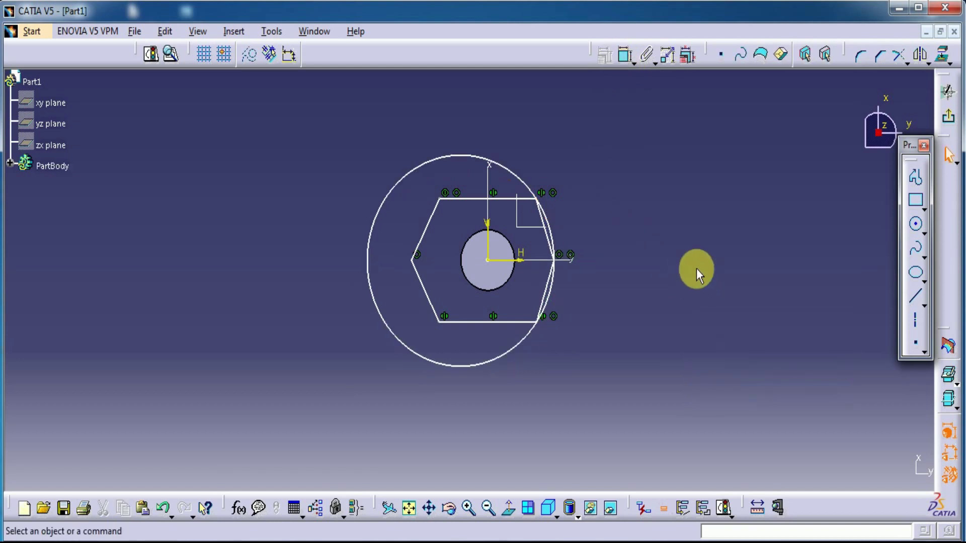
Step: Constrain the hexagon's lower-left vertex as coincident with the large circle
{"action": "left_click", "coordinate": [438, 322]}
{"action": "left_click", "coordinate": [626, 56]}
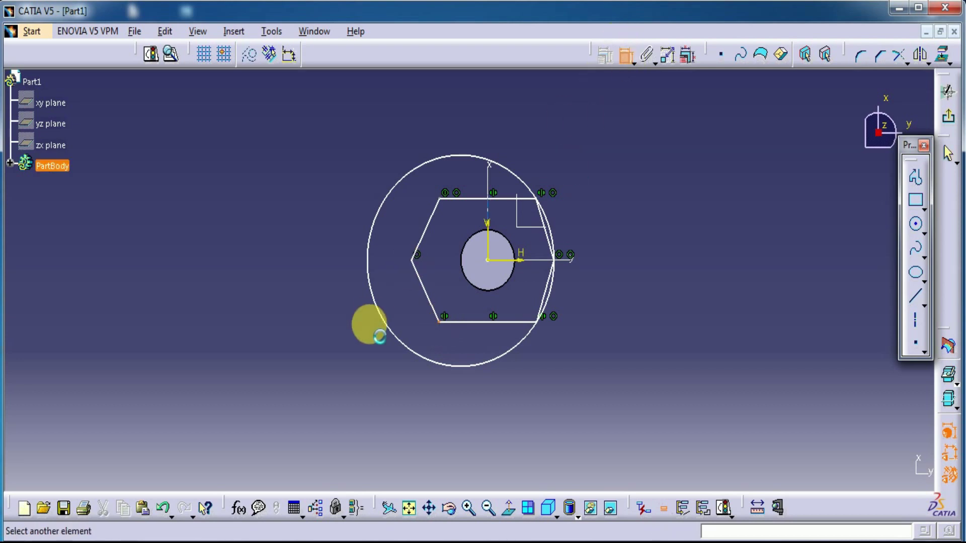
{"action": "left_click", "coordinate": [381, 333]}
{"action": "right_click", "coordinate": [386, 396]}
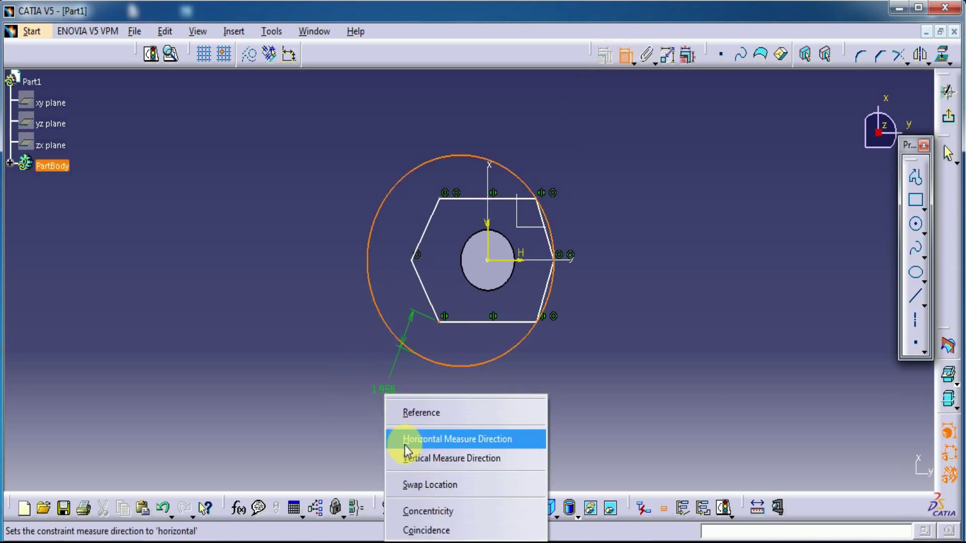
{"action": "left_click", "coordinate": [413, 531]}
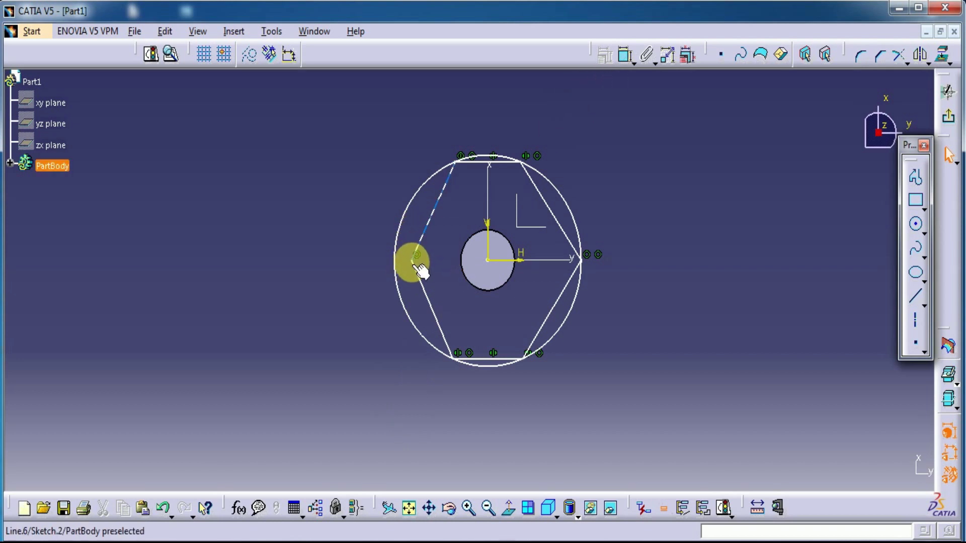
Step: Constrain the hexagon's left-hand vertex on the H axis as coincident with the large circle
{"action": "left_click", "coordinate": [624, 55]}
{"action": "left_click", "coordinate": [415, 253]}
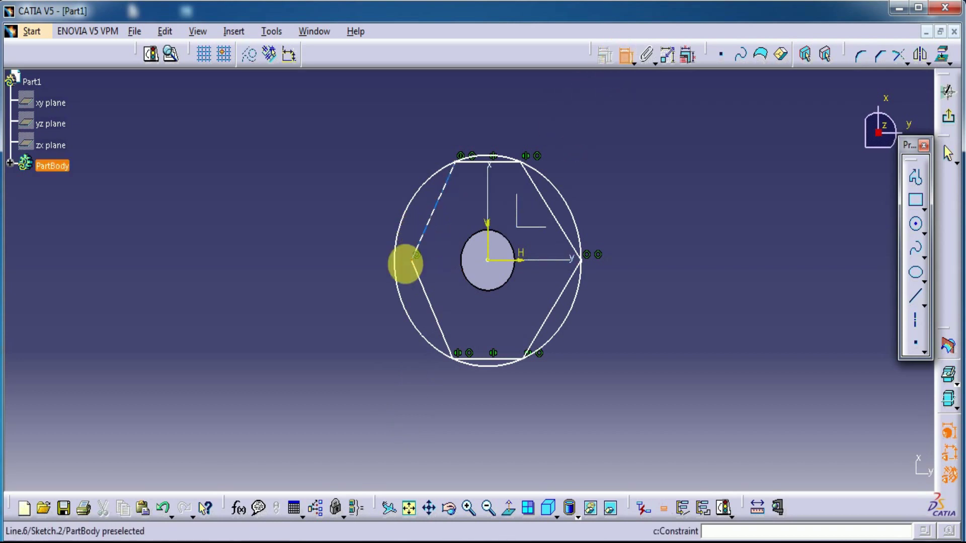
{"action": "left_click", "coordinate": [395, 280]}
{"action": "right_click", "coordinate": [362, 119]}
{"action": "left_click", "coordinate": [378, 250]}
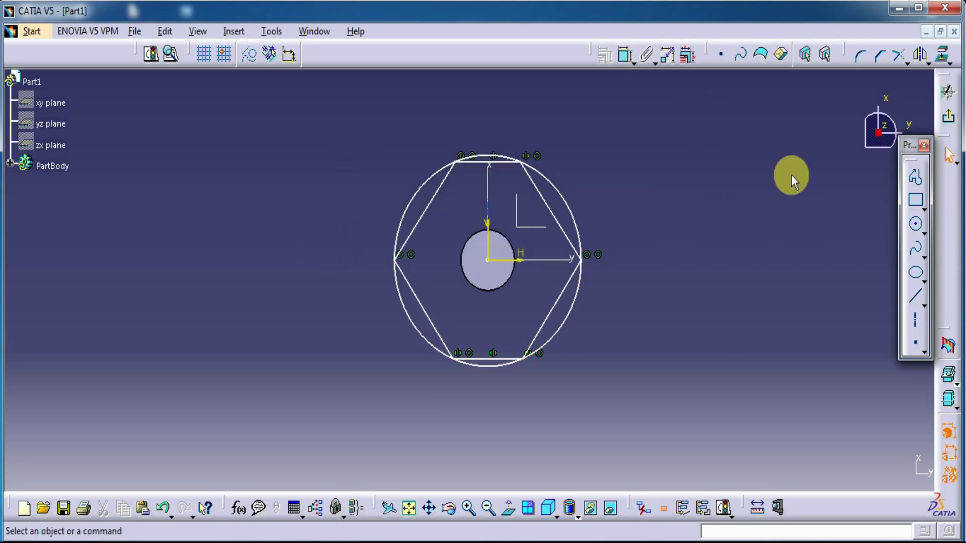
Step: Dimension the distance between the hexagon's upper and lower horizontal edges and set it to 7 mm
{"action": "left_click", "coordinate": [624, 56]}
{"action": "left_click", "coordinate": [485, 163]}
{"action": "left_click", "coordinate": [487, 365]}
{"action": "left_click", "coordinate": [295, 244]}
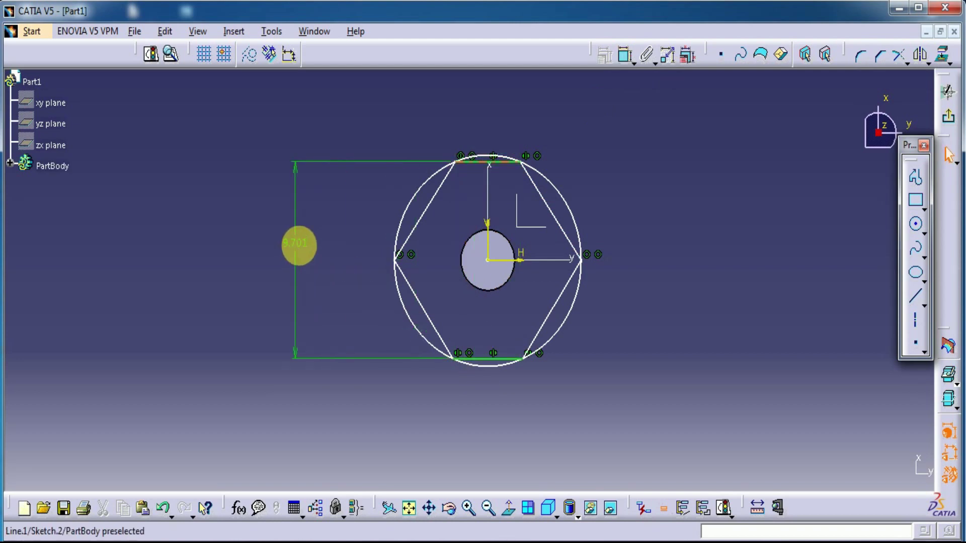
{"action": "double_click", "coordinate": [302, 246]}
{"action": "type", "text": "7"}
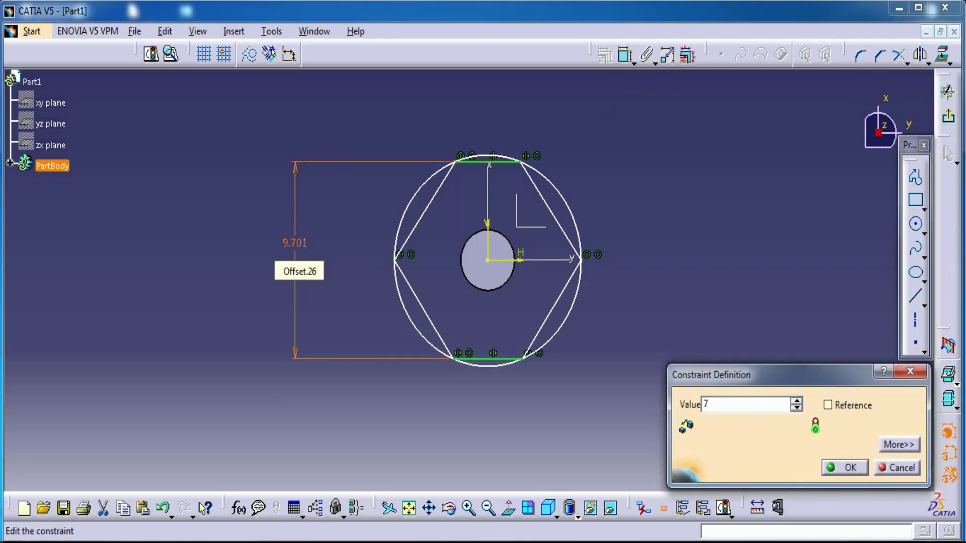
{"action": "key", "text": "Return"}
Step: Constrain the hexagon's lower-left and upper-right slanted edges as parallel
{"action": "left_click", "coordinate": [442, 310]}
{"action": "left_click", "coordinate": [542, 230]}
{"action": "left_click", "coordinate": [625, 55]}
{"action": "left_click", "coordinate": [445, 308]}
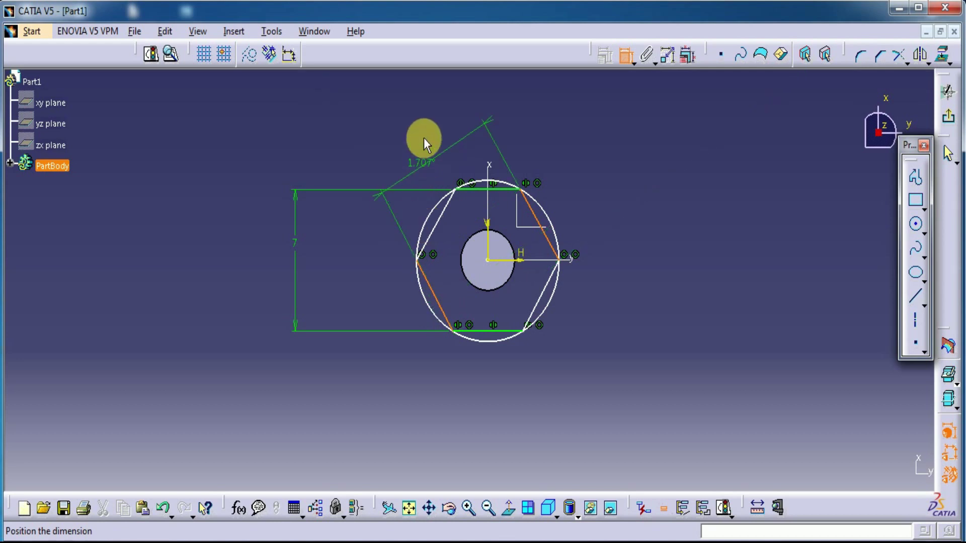
{"action": "right_click", "coordinate": [423, 137]}
{"action": "left_click", "coordinate": [443, 194]}
Step: Dimension the distance between the lower-left and upper-right slanted edges and set it to 7 mm
{"action": "left_click", "coordinate": [625, 56]}
{"action": "left_click", "coordinate": [556, 248]}
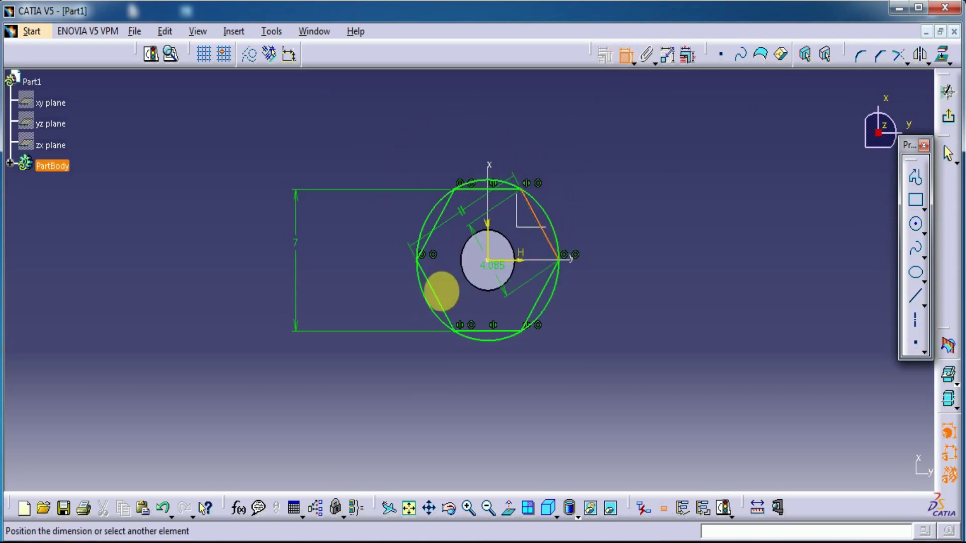
{"action": "left_click", "coordinate": [441, 295]}
{"action": "left_click", "coordinate": [420, 131]}
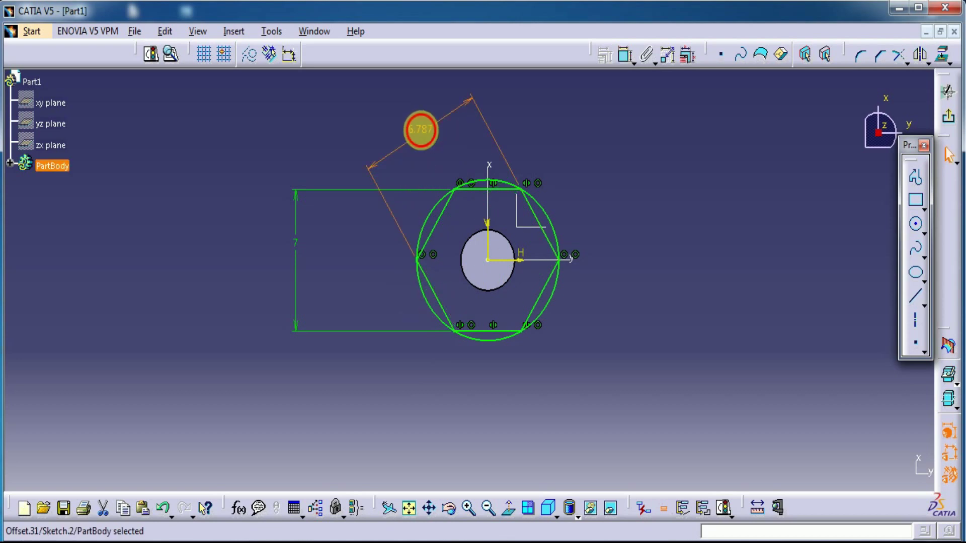
{"action": "double_click", "coordinate": [421, 128]}
{"action": "type", "text": "7"}
{"action": "key", "text": "Return"}
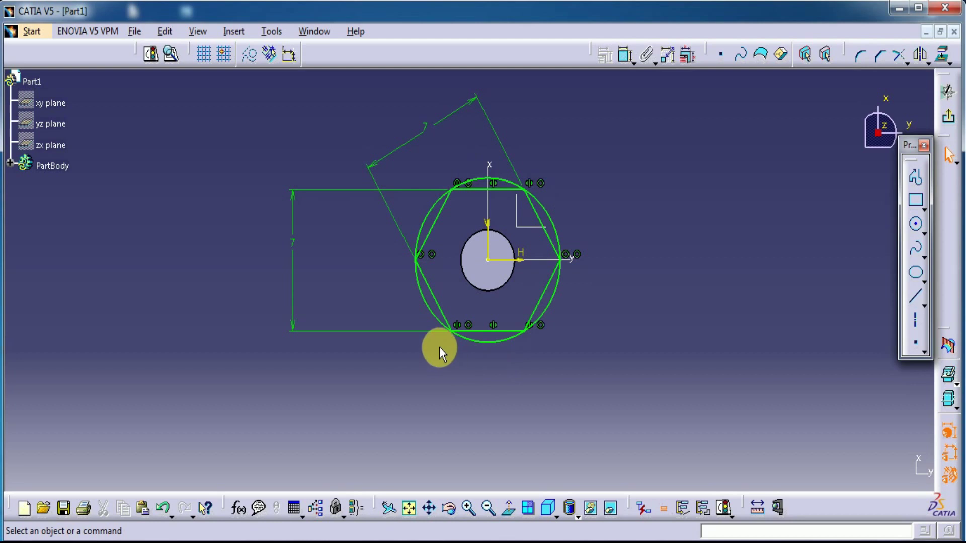
Step: Convert the circle around the hexagon into a construction element
{"action": "left_click", "coordinate": [555, 292]}
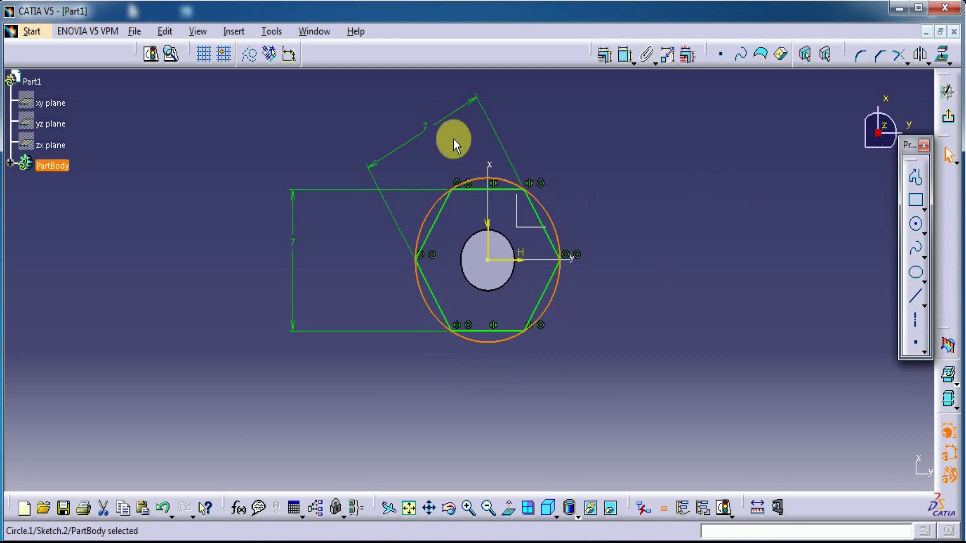
{"action": "left_click", "coordinate": [250, 54]}
{"action": "left_click", "coordinate": [708, 193]}
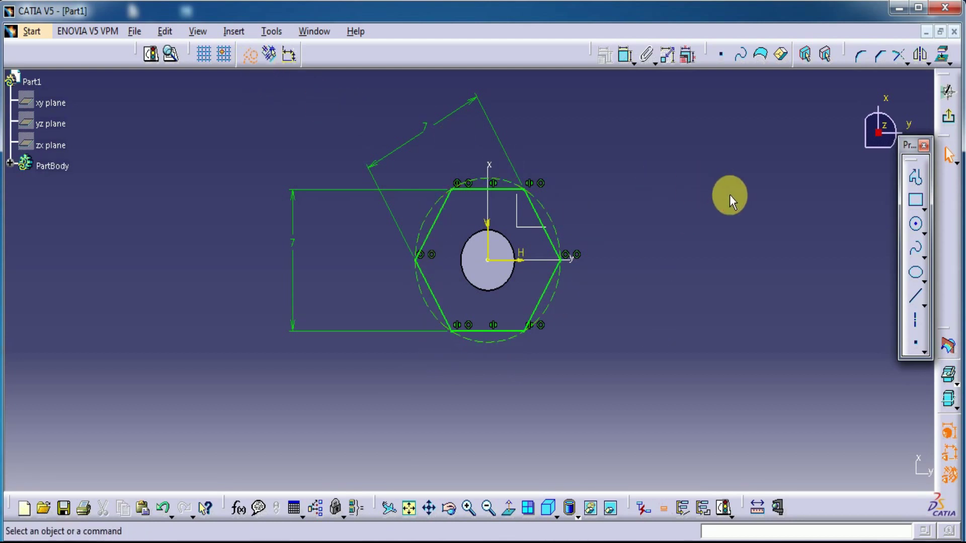
Step: Exit the sketch and extrude the hexagon as a 2 mm pad around the shaft
{"action": "left_click", "coordinate": [949, 121]}
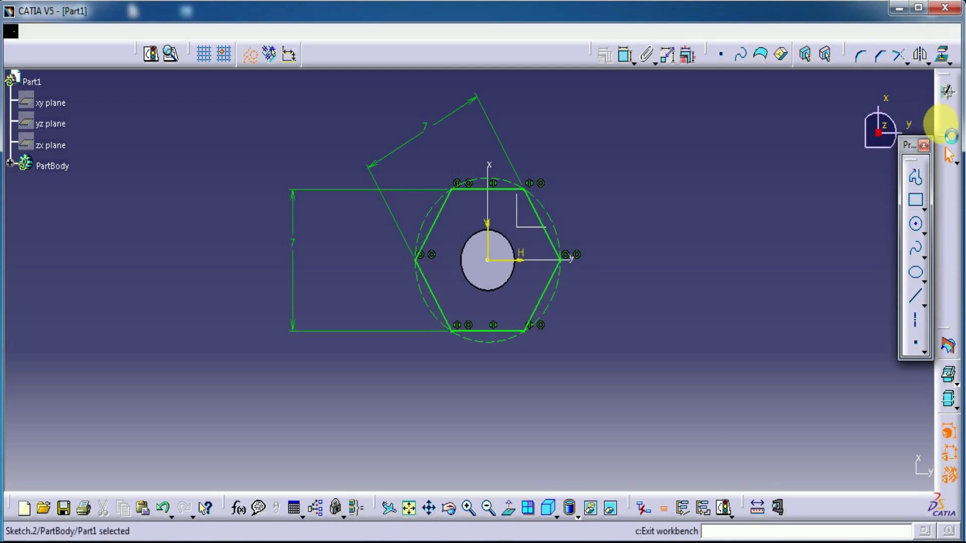
{"action": "left_click", "coordinate": [439, 55]}
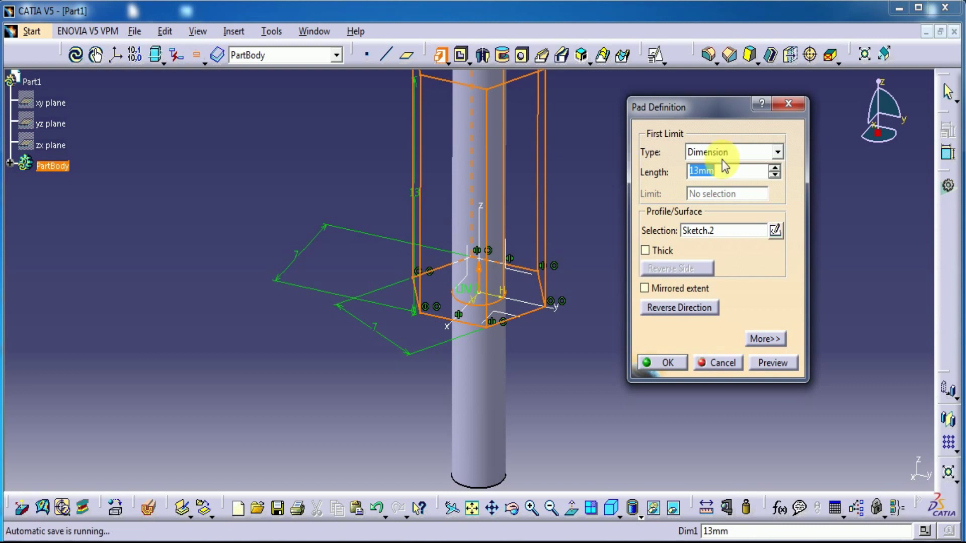
{"action": "left_click", "coordinate": [764, 371]}
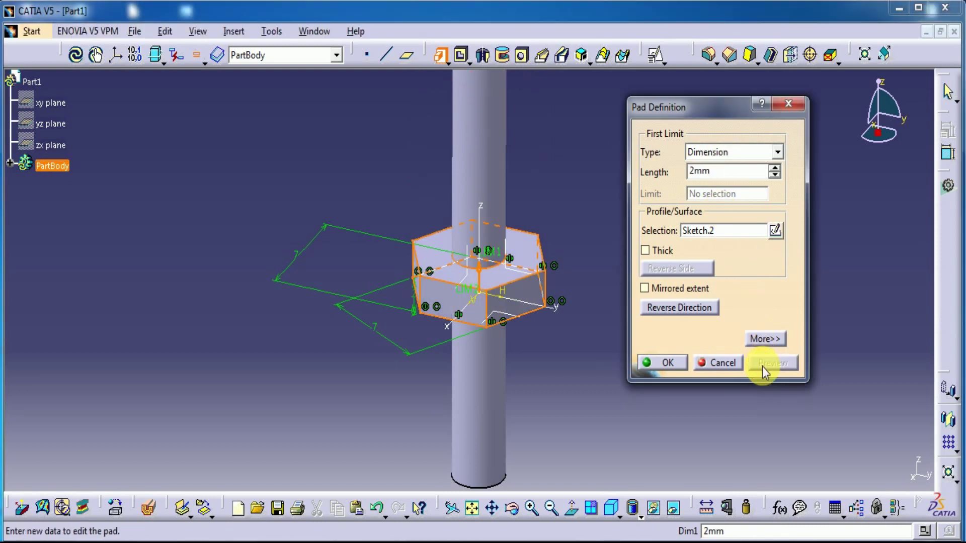
{"action": "left_click", "coordinate": [661, 363]}
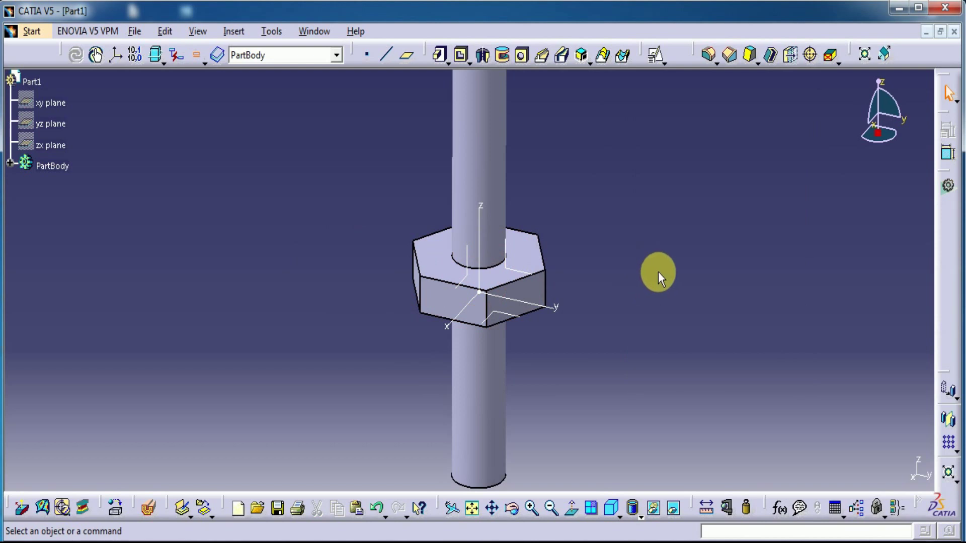
Step: Start a positioned sketch on the hexagonal collar's upper face with the H direction reversed and the axes swapped
{"action": "left_click", "coordinate": [525, 256]}
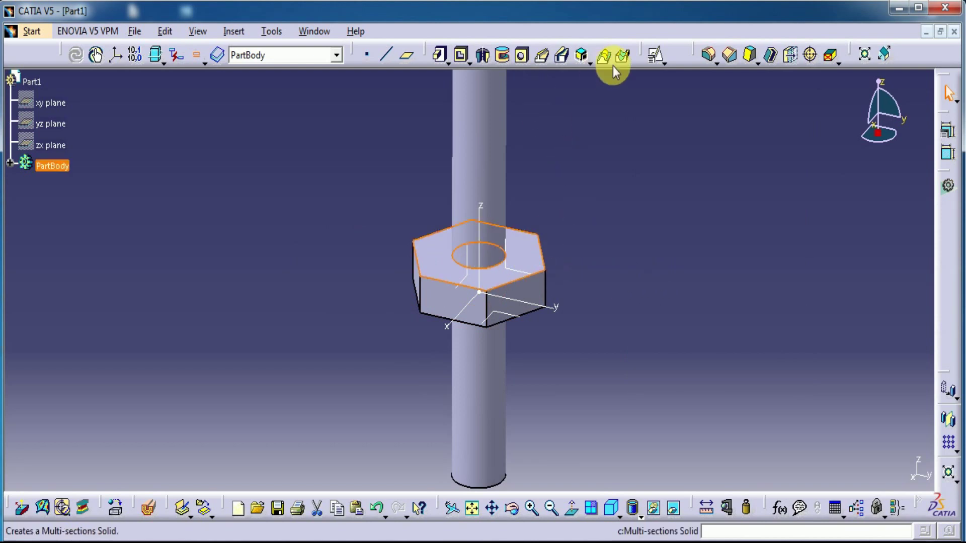
{"action": "left_click", "coordinate": [654, 56]}
{"action": "left_click", "coordinate": [773, 445]}
{"action": "left_click", "coordinate": [878, 438]}
{"action": "left_click", "coordinate": [846, 463]}
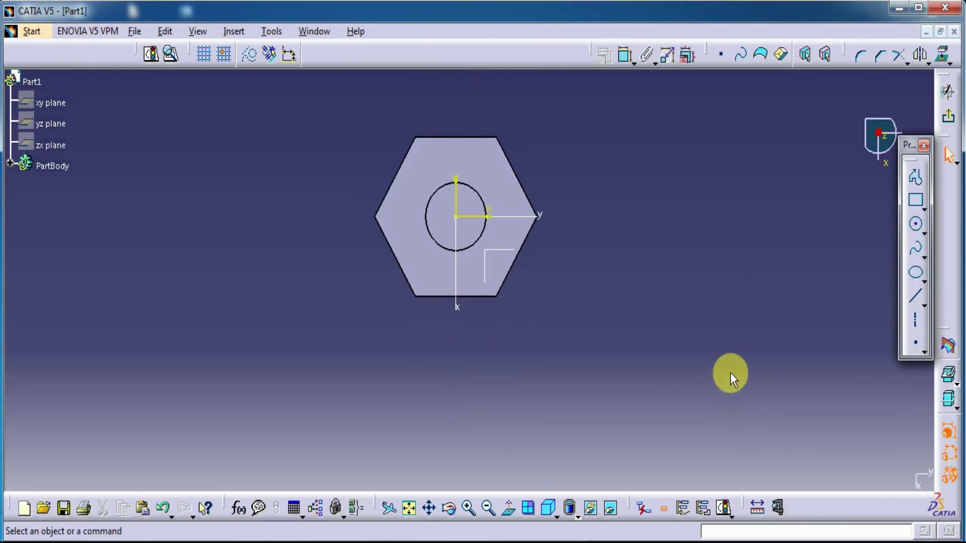
Step: Draw a circle about 4.7 mm in diameter centred on the sketch origin, around the shaft
{"action": "left_click", "coordinate": [916, 224]}
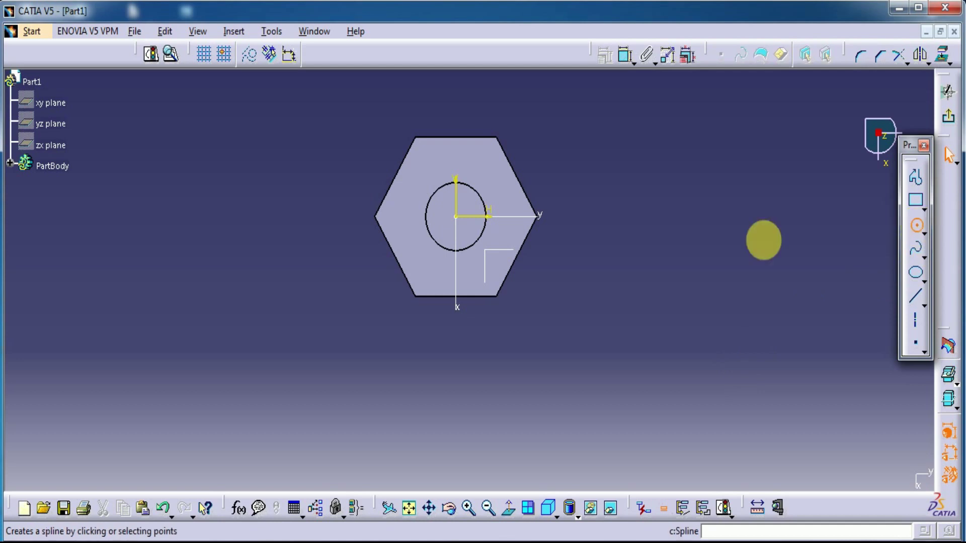
{"action": "left_click", "coordinate": [455, 217]}
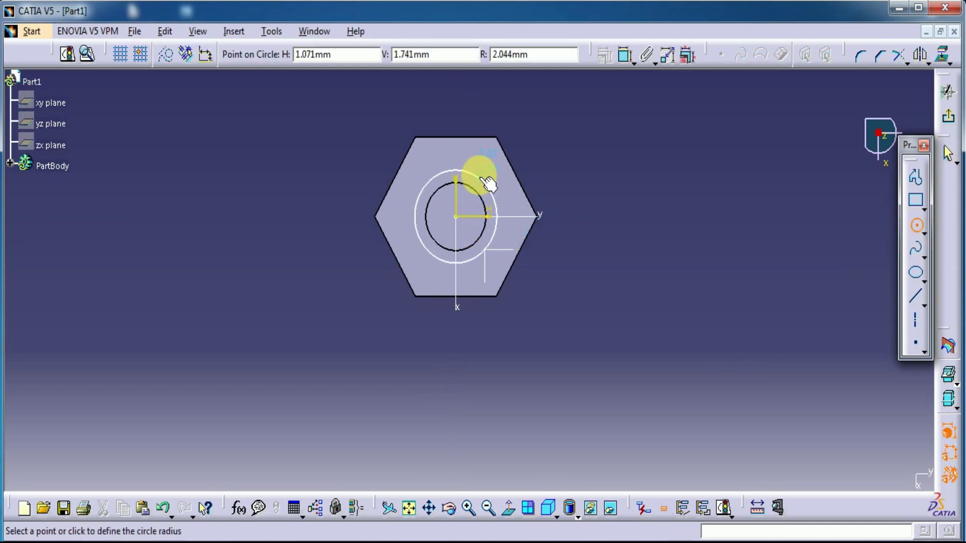
{"action": "left_click", "coordinate": [487, 181]}
{"action": "left_click", "coordinate": [632, 108]}
Step: Dimension the circle's diameter and set it to 5 mm
{"action": "left_click", "coordinate": [624, 56]}
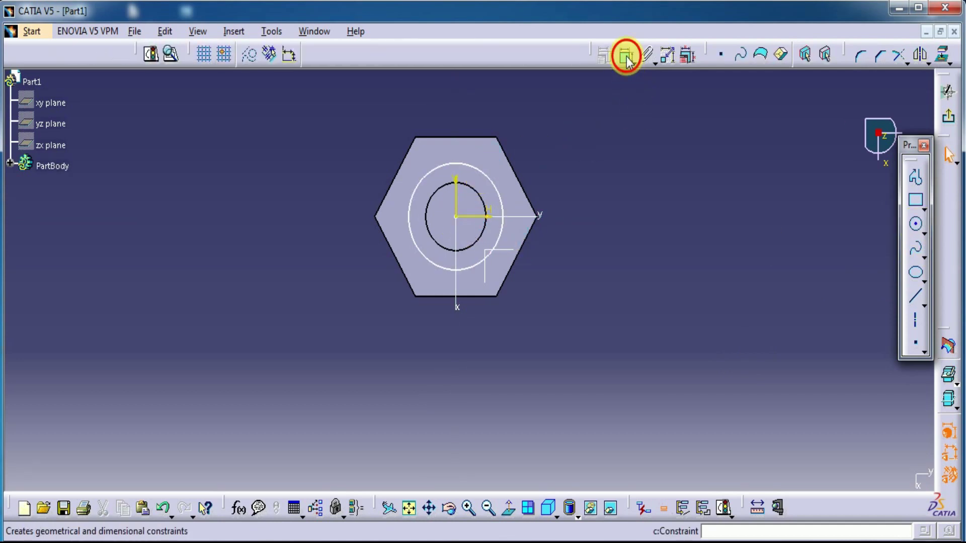
{"action": "left_click", "coordinate": [496, 190]}
{"action": "double_click", "coordinate": [566, 152]}
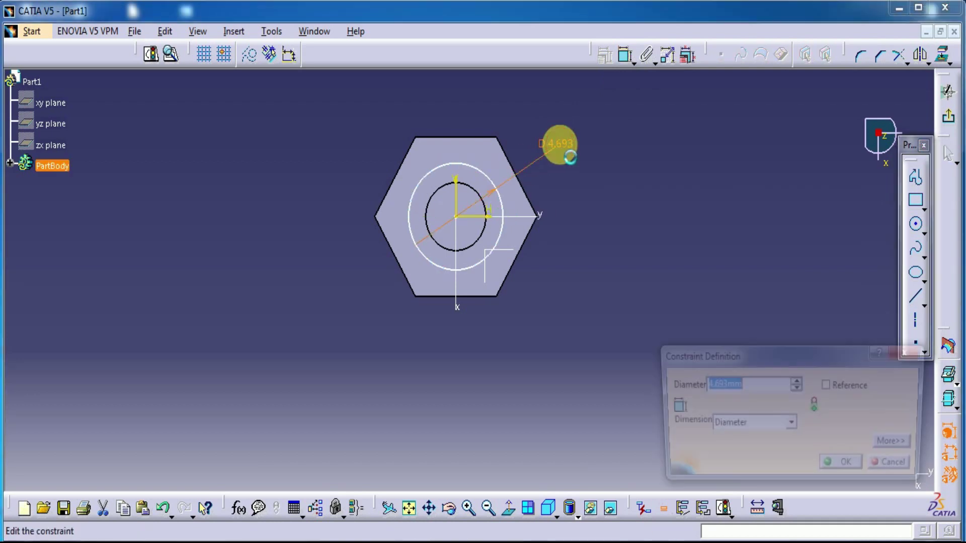
{"action": "type", "text": "5"}
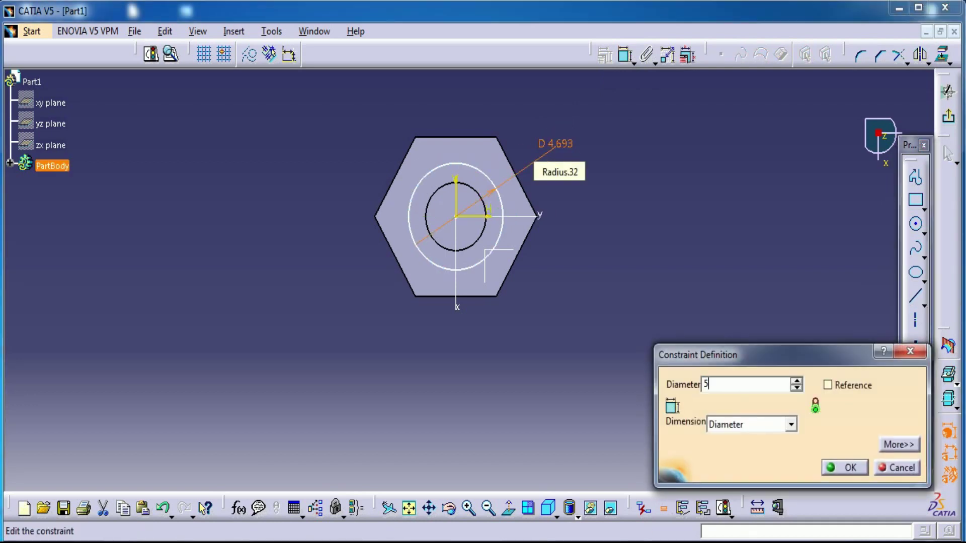
{"action": "key", "text": "Return"}
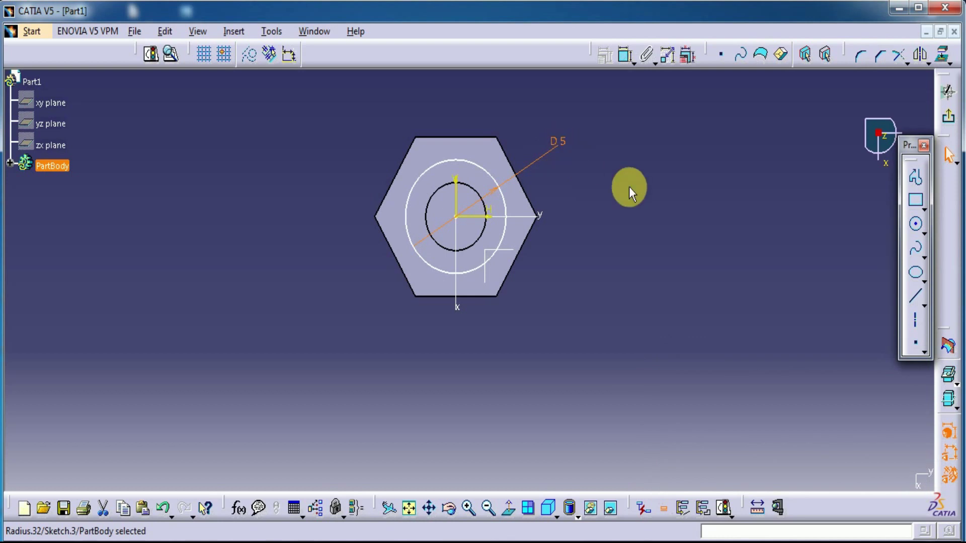
{"action": "left_click", "coordinate": [688, 177]}
Step: Exit the sketch and extrude the circle as a 5 mm pad above the hexagonal collar
{"action": "left_click", "coordinate": [946, 122]}
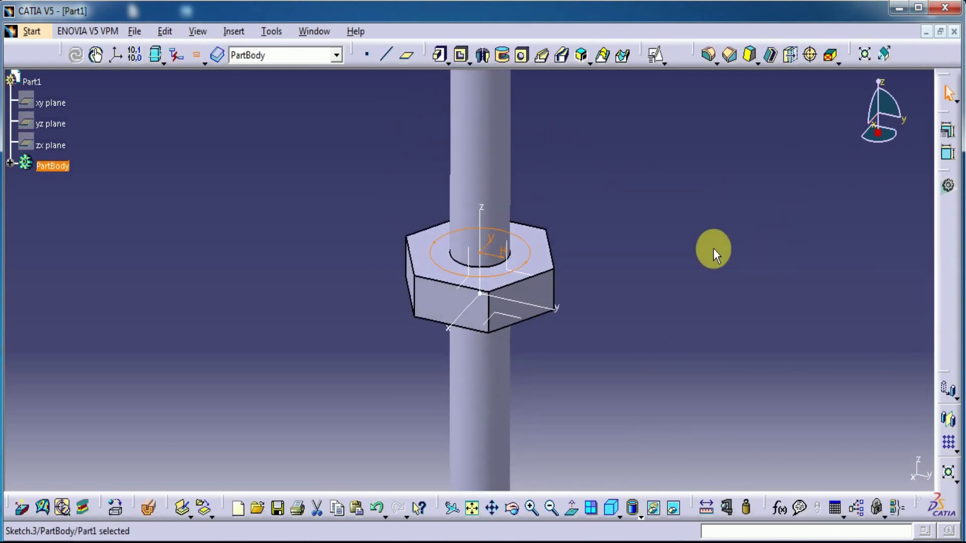
{"action": "left_click", "coordinate": [439, 56]}
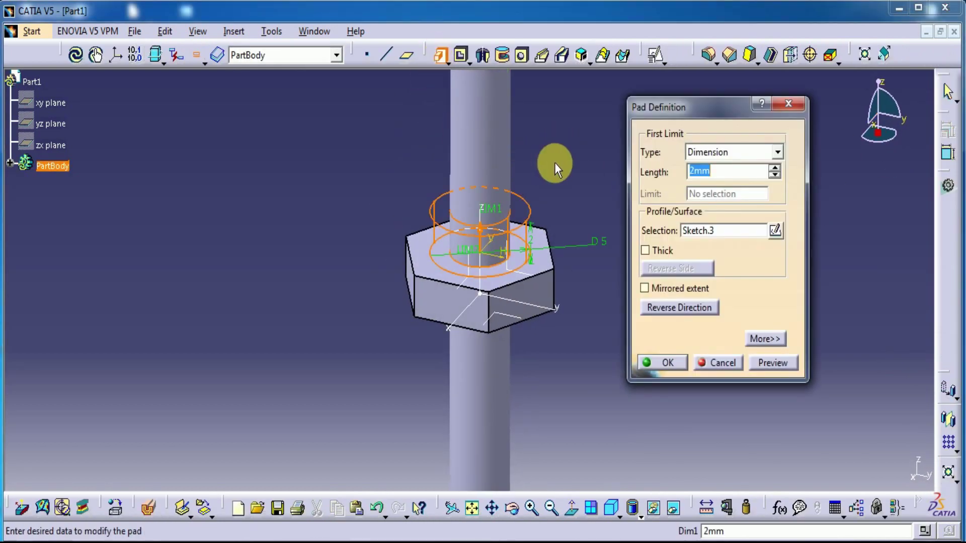
{"action": "type", "text": "5"}
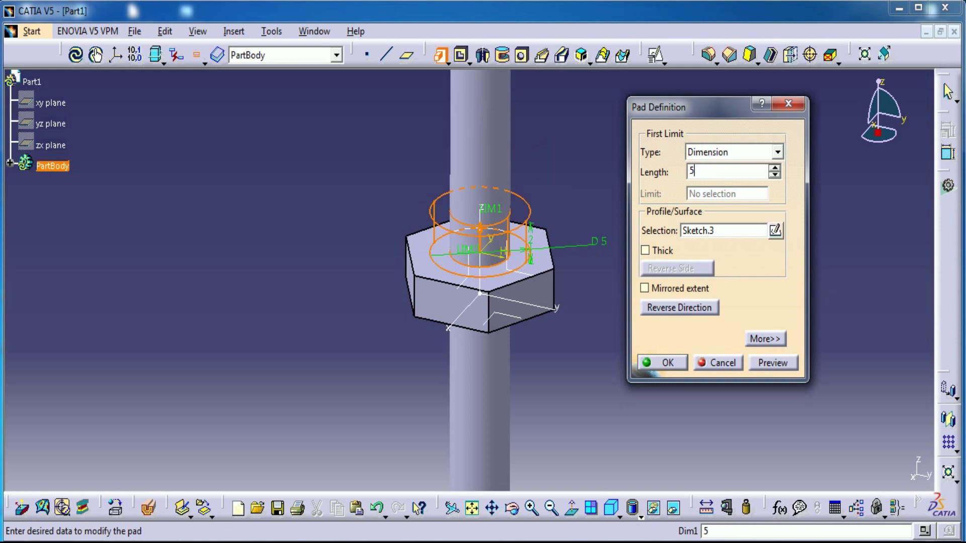
{"action": "left_click", "coordinate": [761, 370]}
{"action": "left_click", "coordinate": [667, 362]}
{"action": "middle_click_drag", "start_coordinate": [653, 241], "coordinate": [650, 275]}
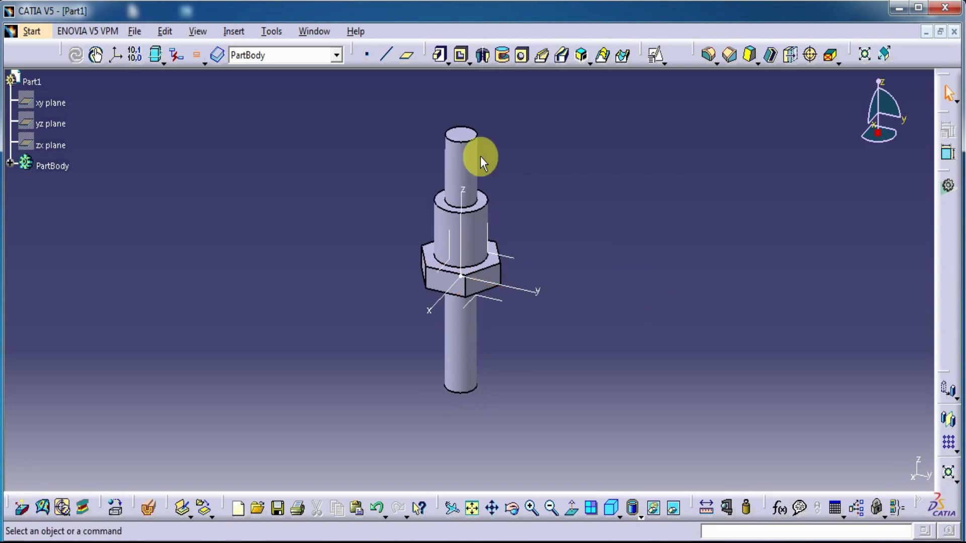
Step: Create a reference plane offset from the XY plane in the reversed direction, across the lower part of the shaft
{"action": "left_click", "coordinate": [408, 56]}
{"action": "left_click", "coordinate": [493, 297]}
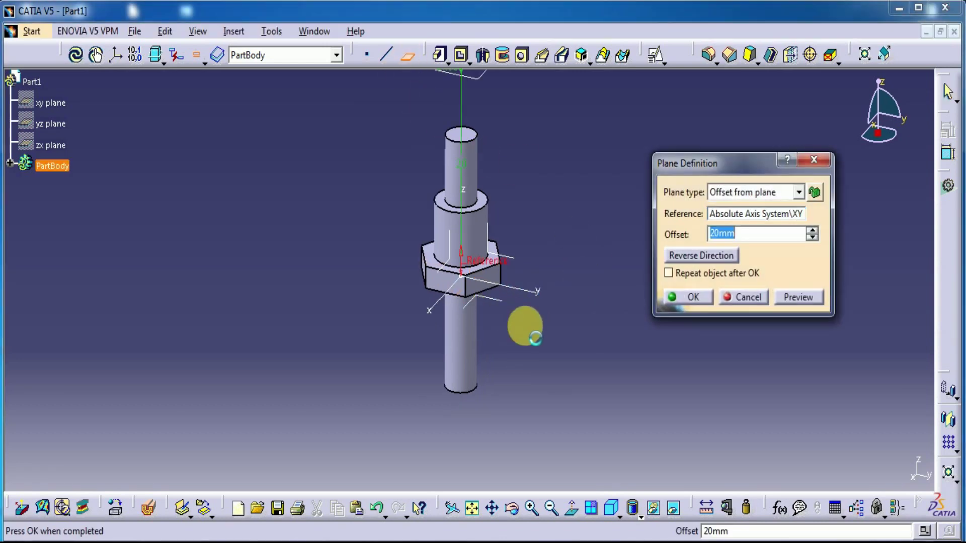
{"action": "left_click", "coordinate": [723, 256]}
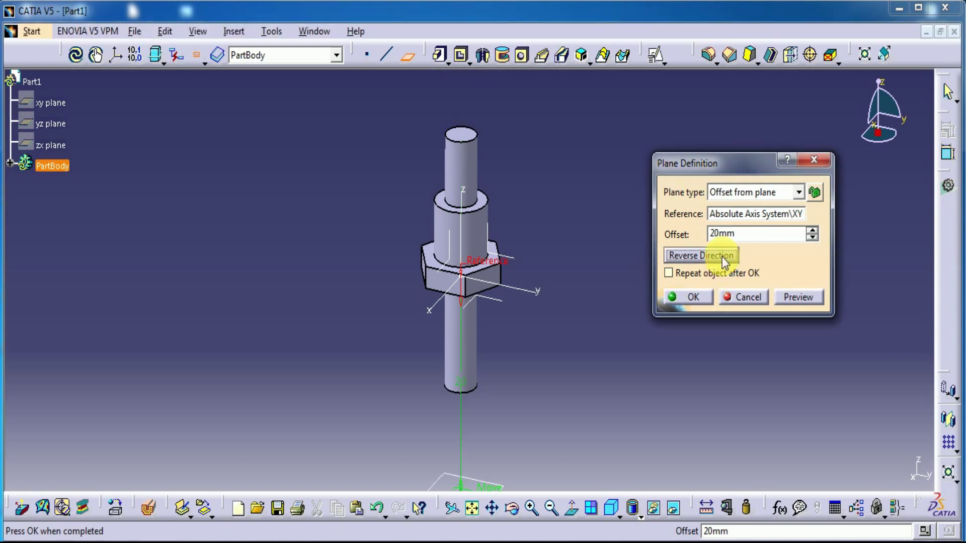
{"action": "left_click_drag", "start_coordinate": [746, 234], "coordinate": [674, 240]}
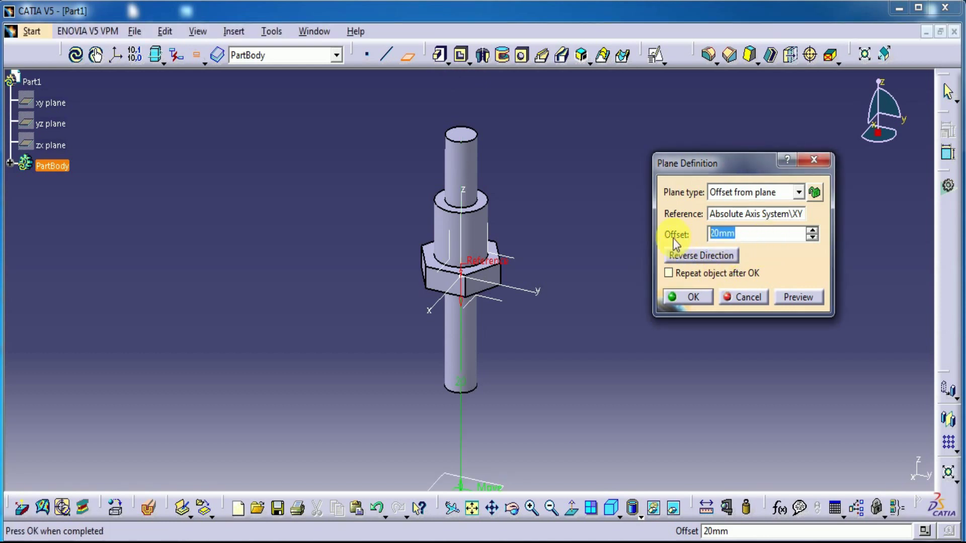
{"action": "key", "text": "Return"}
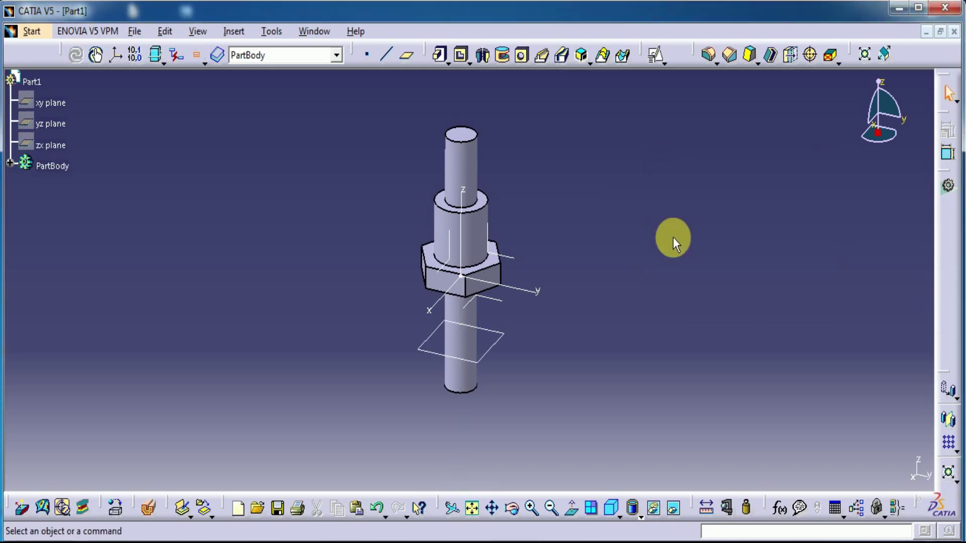
Step: Start a positioned sketch on the YZ plane with implicit origin and orientation
{"action": "left_click", "coordinate": [509, 255]}
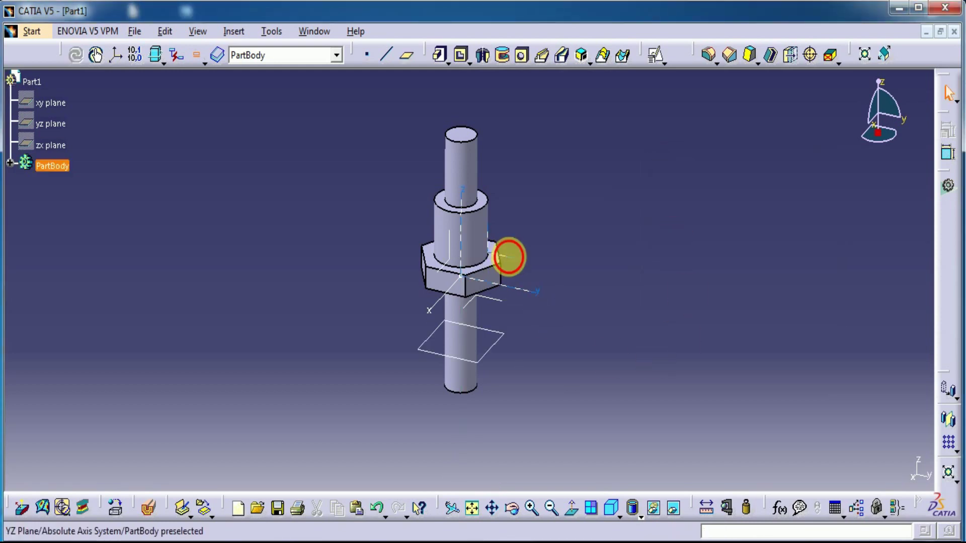
{"action": "left_click", "coordinate": [655, 54]}
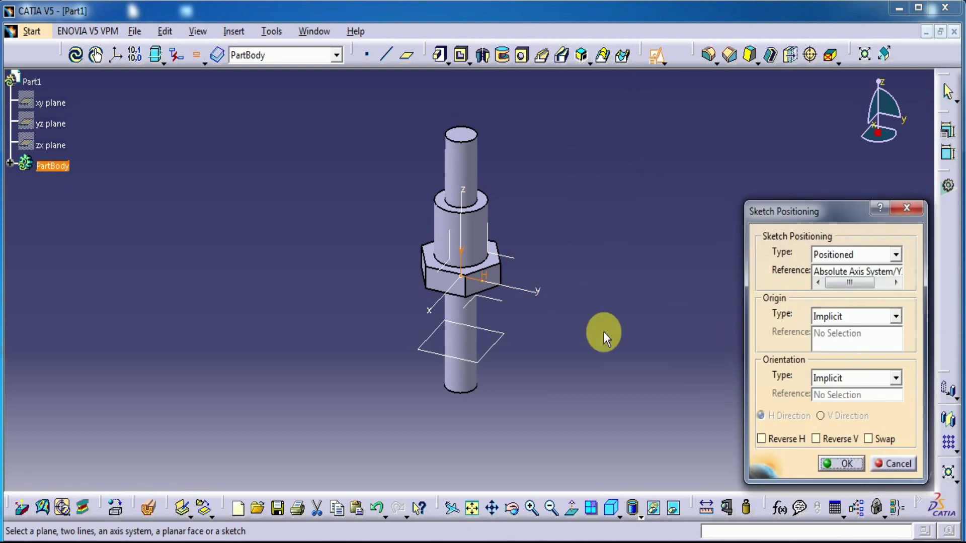
{"action": "left_click", "coordinate": [842, 464]}
{"action": "mouse_move", "coordinate": [559, 397]}
{"action": "middle_mouse_down"}
{"action": "mouse_move", "coordinate": [558, 310]}
{"action": "mouse_move", "coordinate": [677, 217]}
{"action": "middle_mouse_up"}
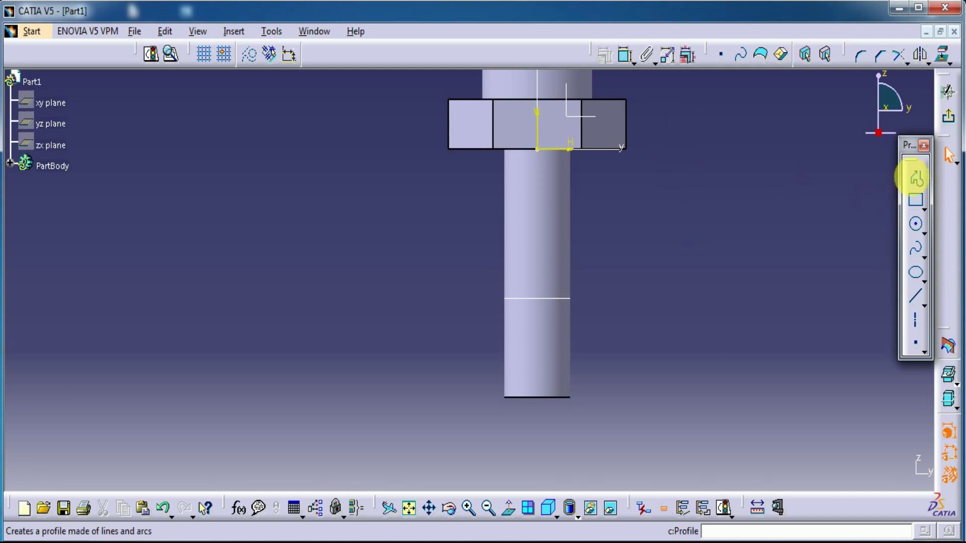
Step: Draw a right-triangle profile near the shaft's lower end, with a horizontal upper edge and a vertical edge about 2.9 mm long near the axis
{"action": "left_click", "coordinate": [915, 177]}
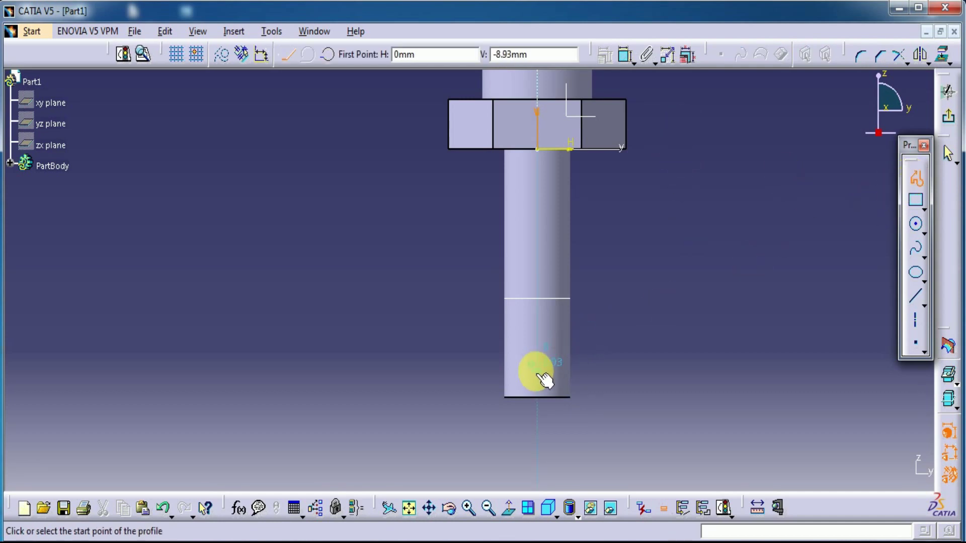
{"action": "left_click", "coordinate": [537, 371]}
{"action": "left_click", "coordinate": [638, 301]}
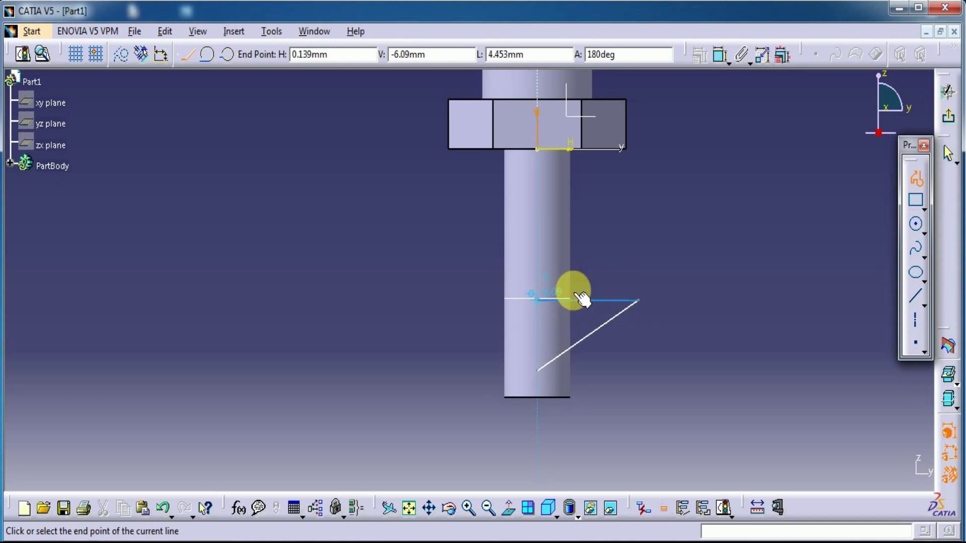
{"action": "left_click", "coordinate": [534, 301]}
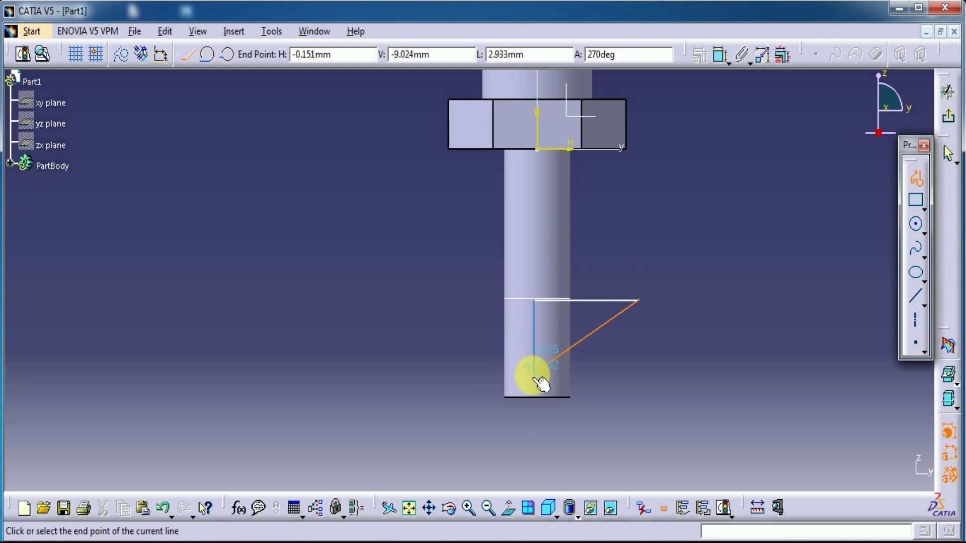
{"action": "left_click", "coordinate": [535, 374]}
{"action": "left_click", "coordinate": [915, 178]}
{"action": "left_click", "coordinate": [845, 226]}
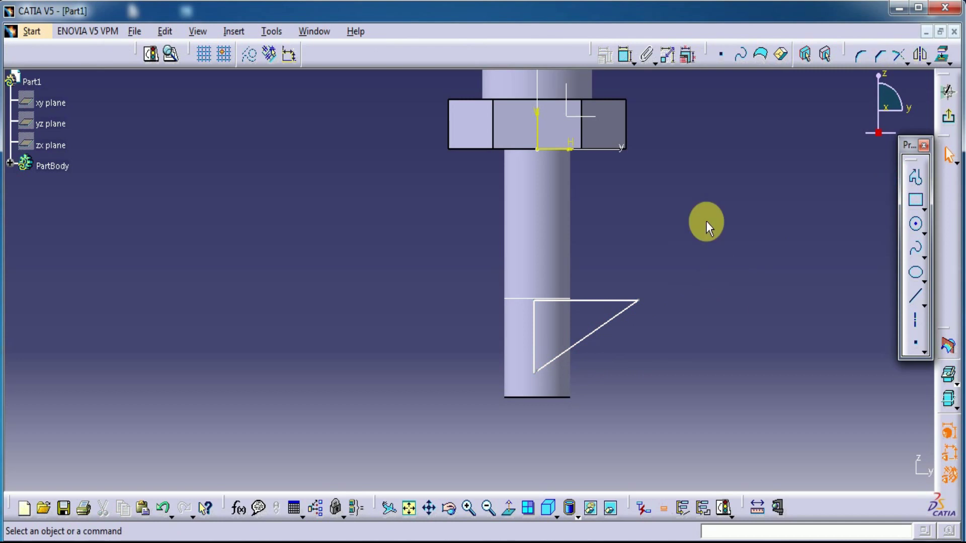
Step: Constrain the lower endpoint of the triangle's vertical edge as coincident with the slanted edge
{"action": "left_click", "coordinate": [623, 57]}
{"action": "left_click", "coordinate": [536, 371]}
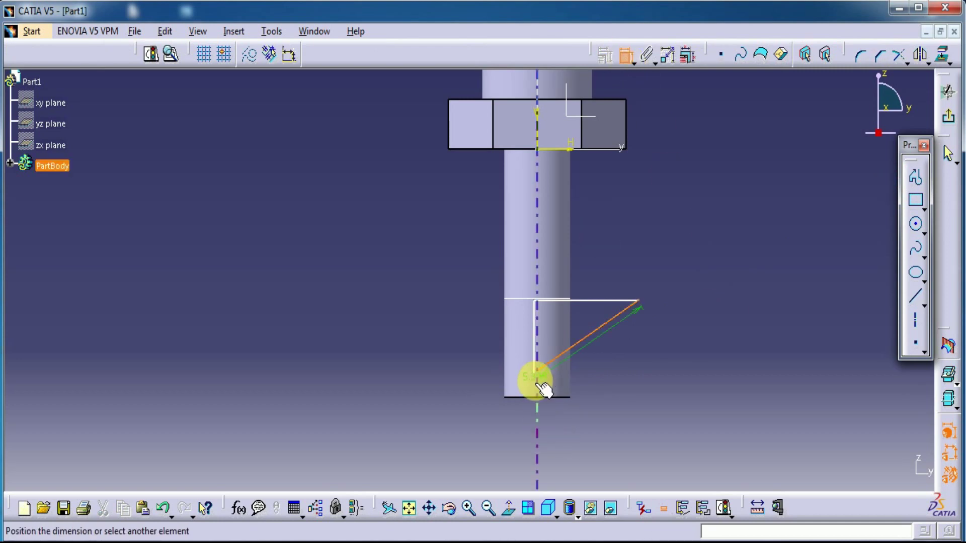
{"action": "middle_click_drag", "start_coordinate": [522, 401], "coordinate": [523, 273]}
{"action": "middle_click_drag", "start_coordinate": [711, 395], "coordinate": [594, 196]}
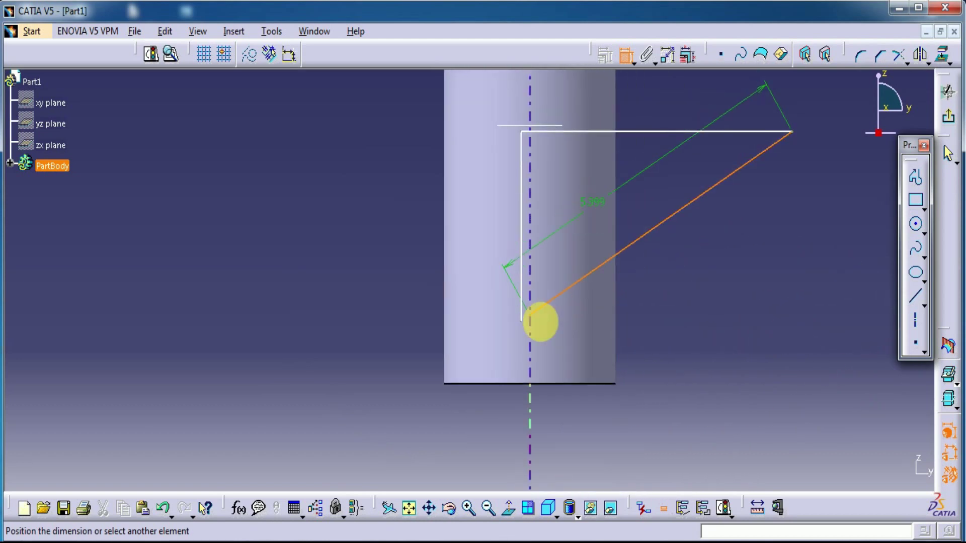
{"action": "right_click", "coordinate": [732, 342]}
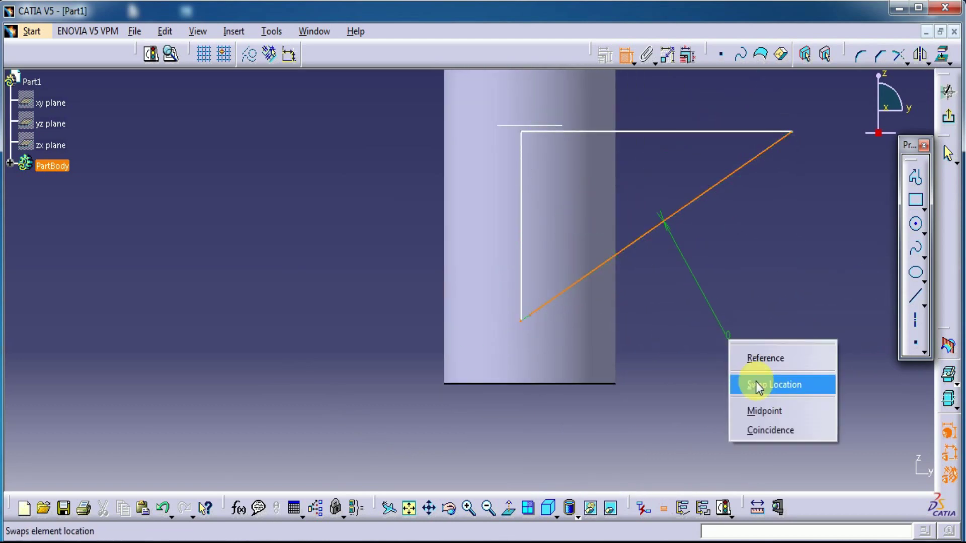
{"action": "left_click", "coordinate": [768, 432]}
Step: Pull the slanted edge's lower end away from the vertical edge and make the two lower endpoints coincident
{"action": "mouse_move", "coordinate": [550, 299]}
{"action": "left_mouse_down"}
{"action": "mouse_move", "coordinate": [555, 347]}
{"action": "mouse_move", "coordinate": [614, 294]}
{"action": "left_mouse_up"}
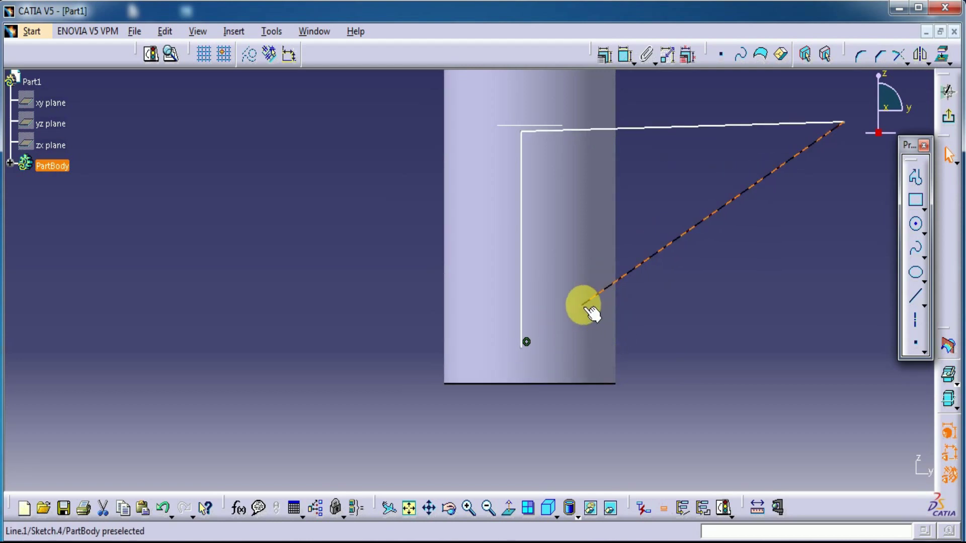
{"action": "left_click", "coordinate": [646, 91]}
{"action": "left_click", "coordinate": [626, 54]}
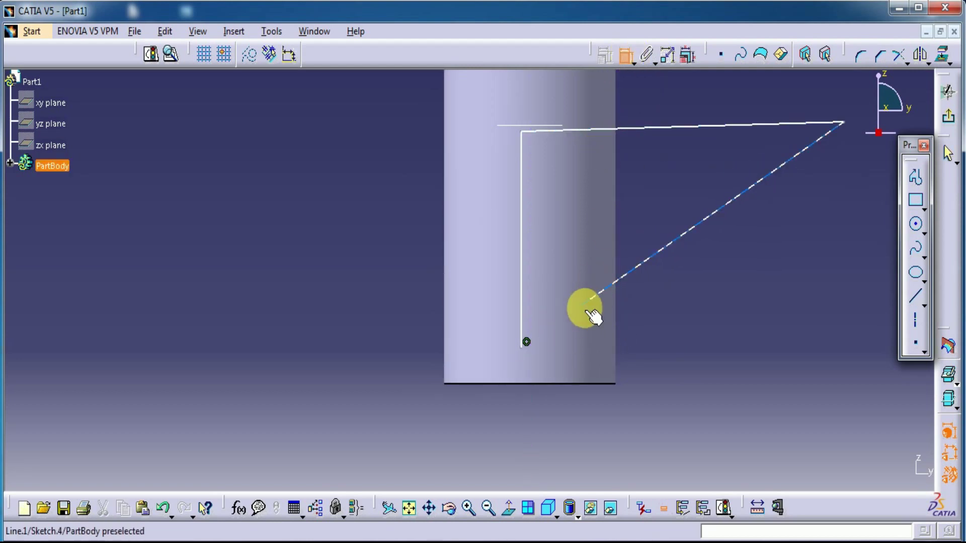
{"action": "left_click", "coordinate": [583, 305]}
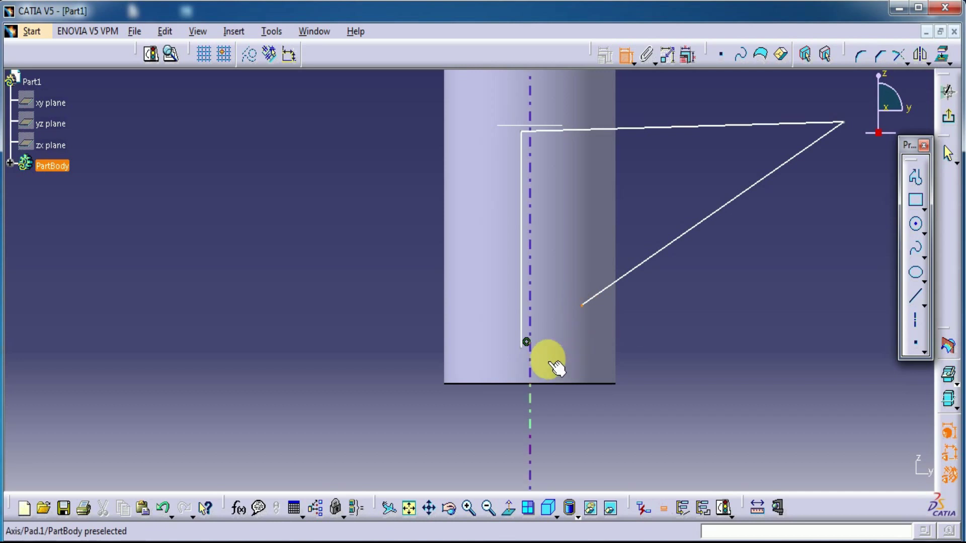
{"action": "left_click", "coordinate": [522, 346]}
{"action": "right_click", "coordinate": [698, 357]}
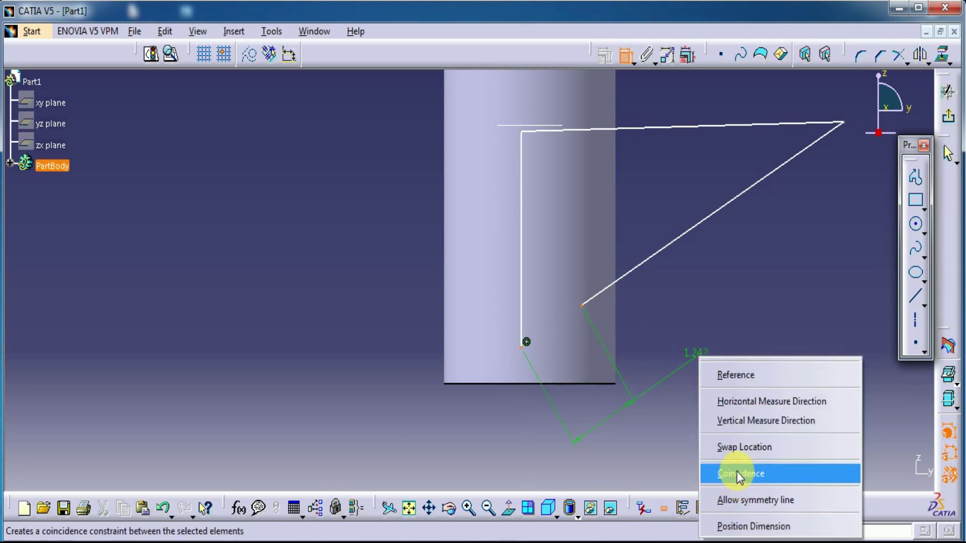
{"action": "left_click", "coordinate": [737, 472]}
Step: Apply a horizontal constraint to the triangle's upper edge
{"action": "middle_click_drag", "start_coordinate": [736, 289], "coordinate": [657, 319]}
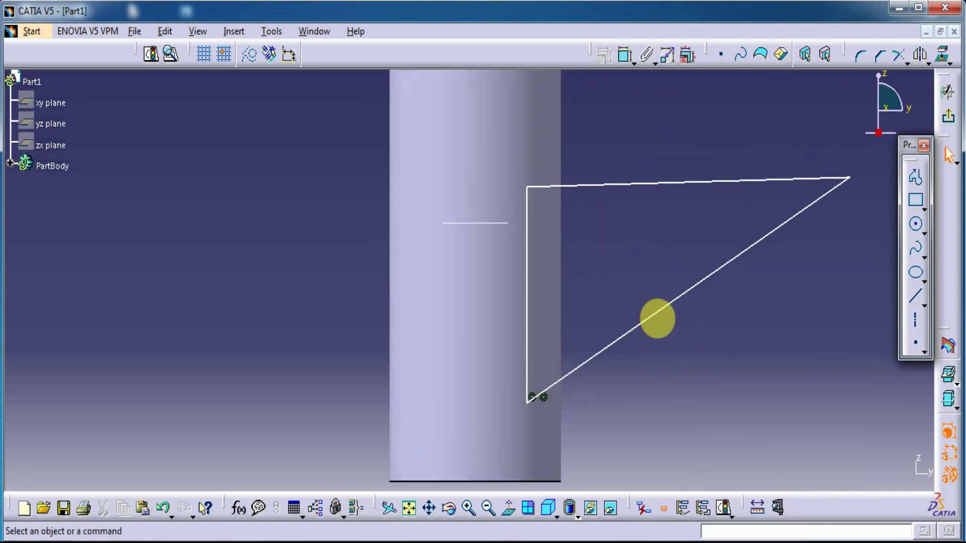
{"action": "right_click", "coordinate": [648, 181]}
{"action": "mouse_move", "coordinate": [699, 428]}
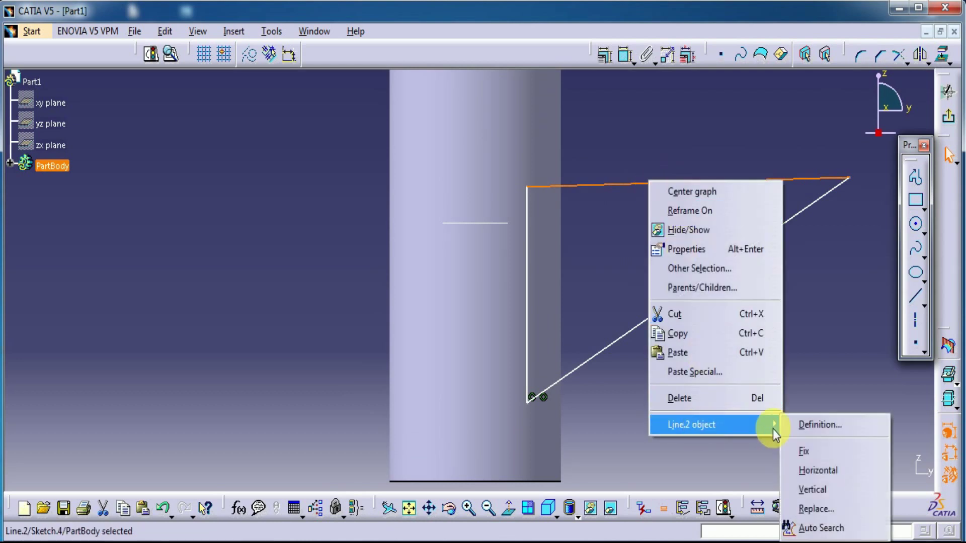
{"action": "left_click", "coordinate": [815, 469]}
{"action": "middle_click_drag", "start_coordinate": [764, 382], "coordinate": [733, 351], "text": "ctrl"}
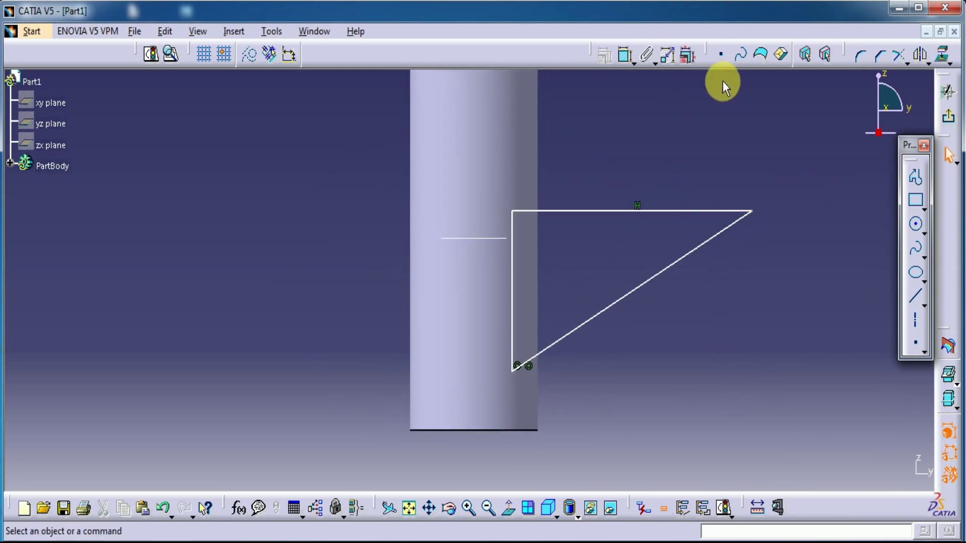
Step: Try to project the reference plane's line on the shaft onto the sketch plane
{"action": "left_click", "coordinate": [944, 58]}
{"action": "left_click", "coordinate": [477, 237]}
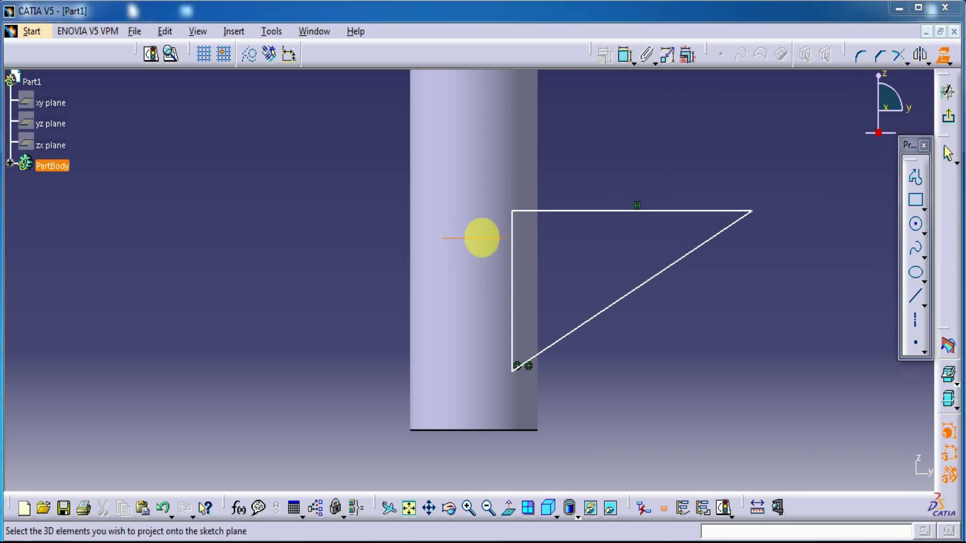
{"action": "left_click", "coordinate": [582, 215]}
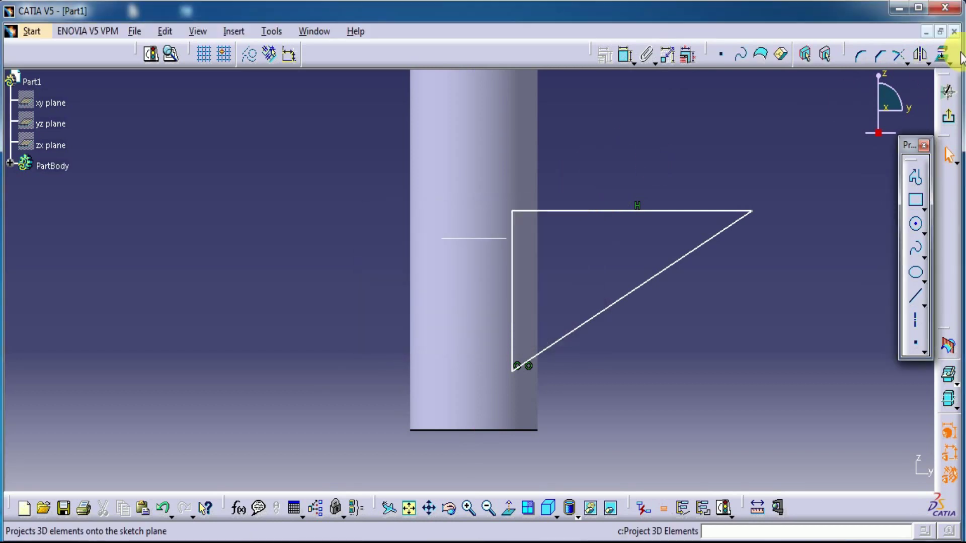
{"action": "left_click", "coordinate": [945, 59]}
{"action": "left_click", "coordinate": [498, 243]}
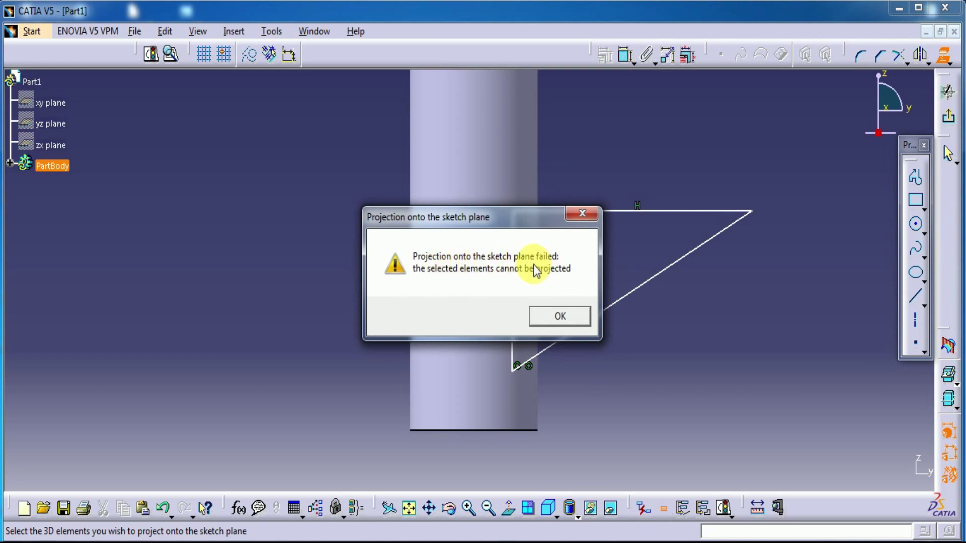
{"action": "left_click", "coordinate": [557, 314]}
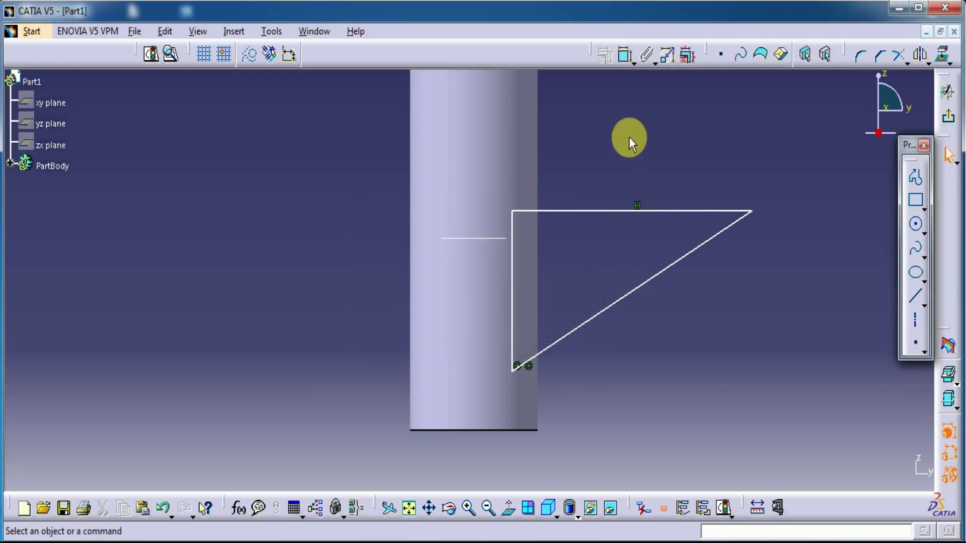
Step: Make the triangle's upper edge coincident with the reference plane crossing the shaft
{"action": "left_click", "coordinate": [622, 59]}
{"action": "left_click", "coordinate": [539, 211]}
{"action": "right_click", "coordinate": [680, 132]}
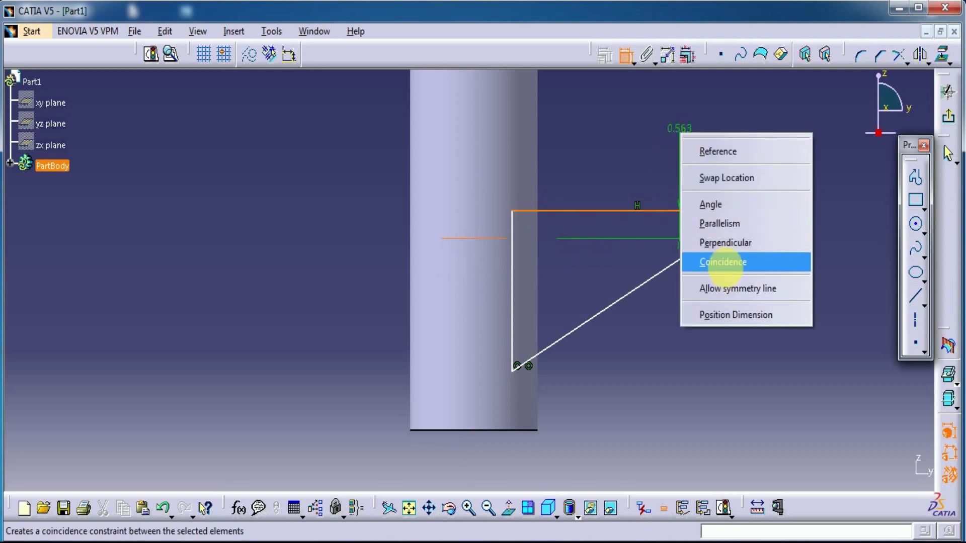
{"action": "left_click", "coordinate": [724, 261]}
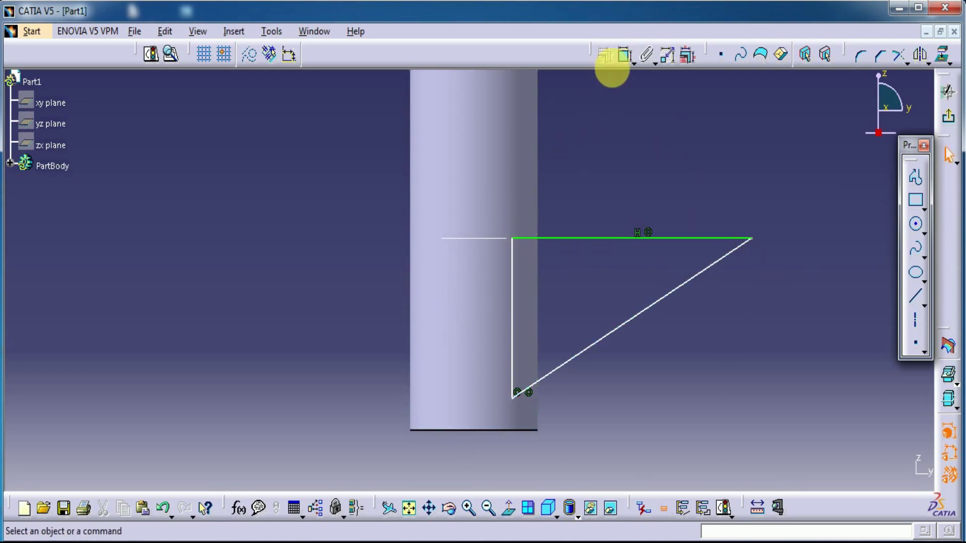
Step: Make the triangle's vertical edge coincident with the sketch's vertical axis
{"action": "left_click", "coordinate": [624, 55]}
{"action": "left_click", "coordinate": [513, 303]}
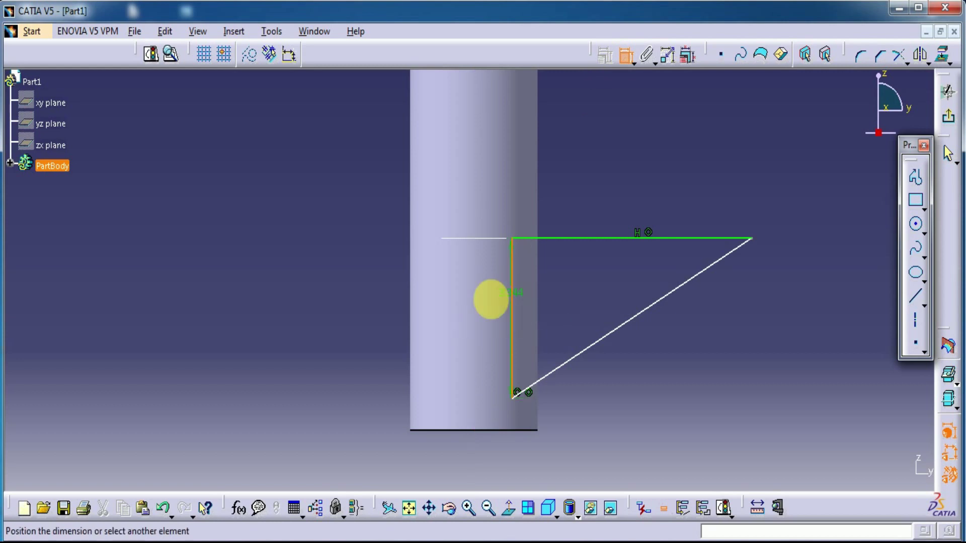
{"action": "left_click", "coordinate": [473, 301]}
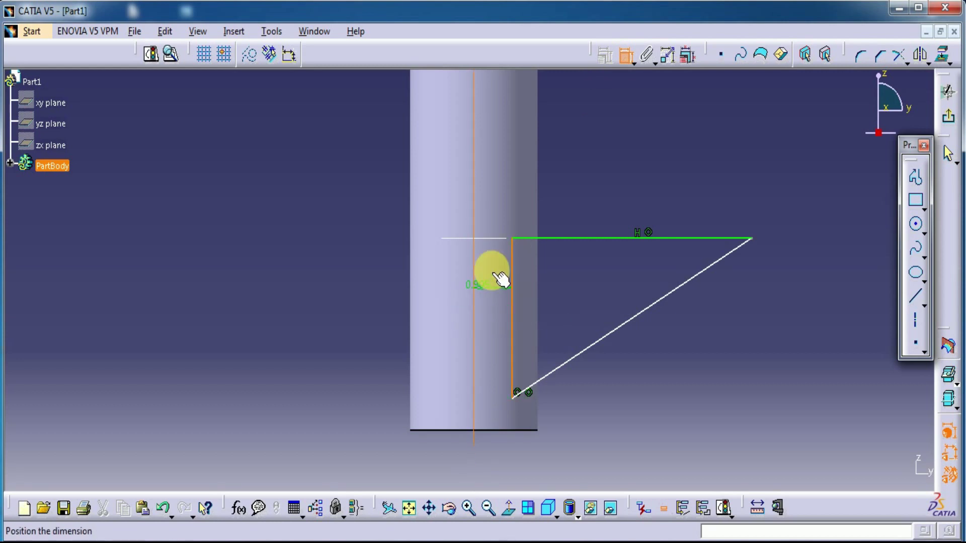
{"action": "right_click", "coordinate": [612, 147]}
{"action": "left_click", "coordinate": [651, 277]}
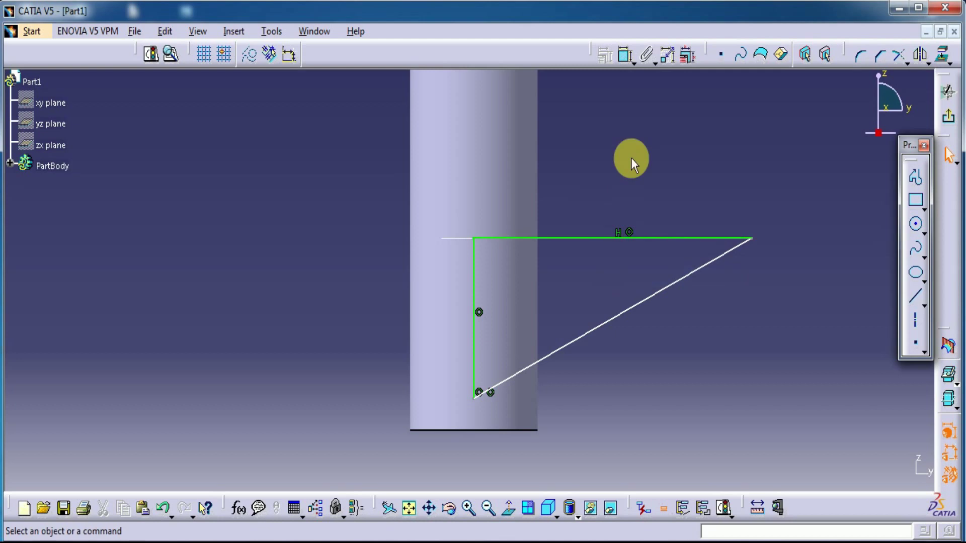
Step: Dimension the triangle's width from its vertical edge to the outer corner as 2.5 mm and pull its lower corner upward
{"action": "left_click", "coordinate": [620, 62]}
{"action": "left_click", "coordinate": [474, 277]}
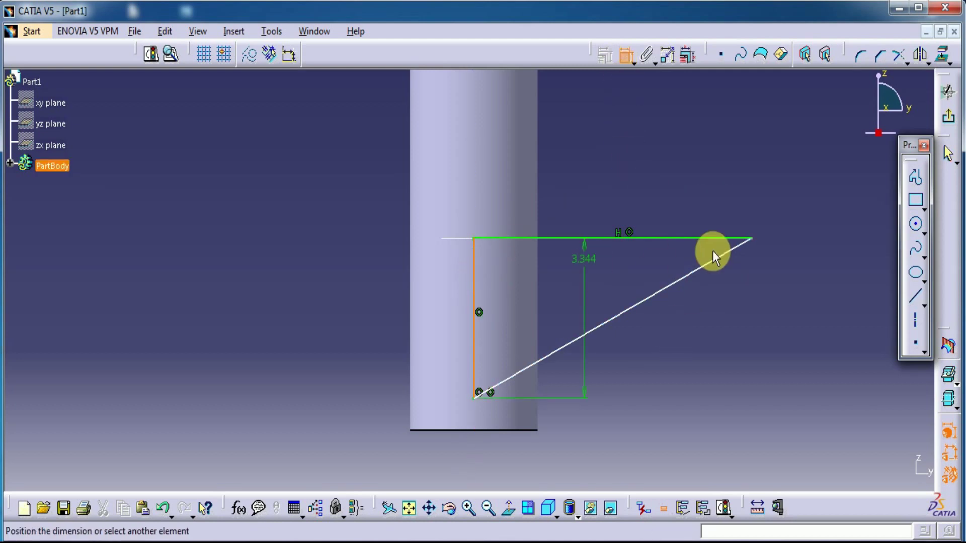
{"action": "left_click", "coordinate": [753, 239]}
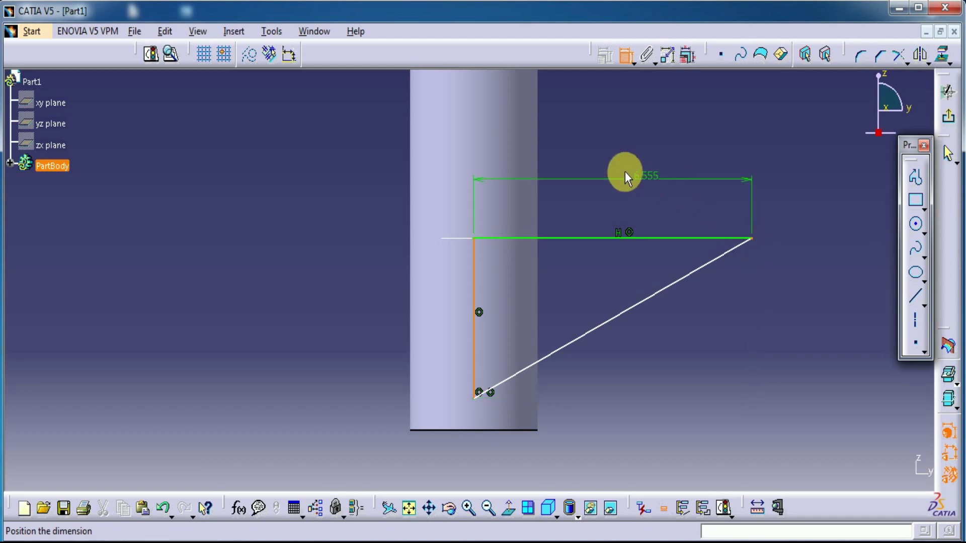
{"action": "left_click", "coordinate": [606, 164]}
{"action": "double_click", "coordinate": [610, 163]}
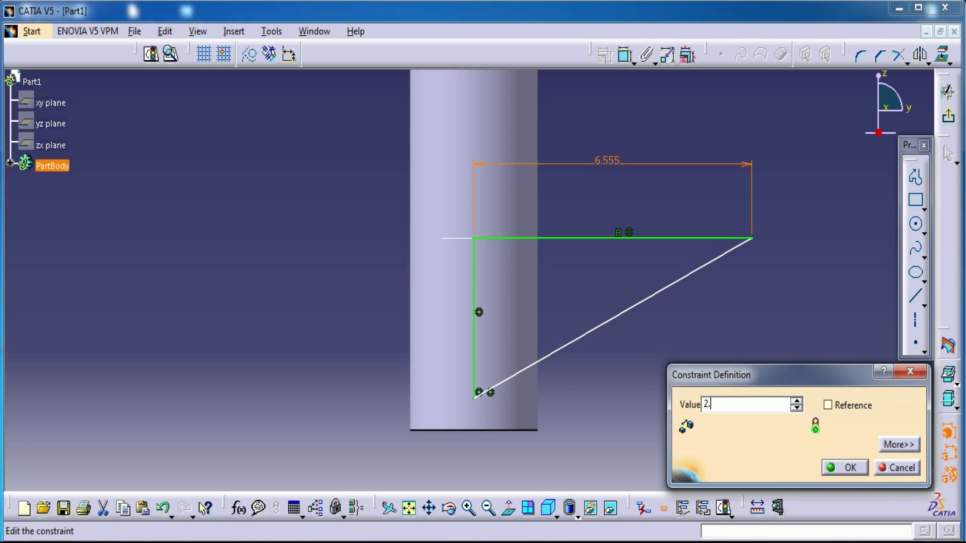
{"action": "left_click", "coordinate": [847, 471]}
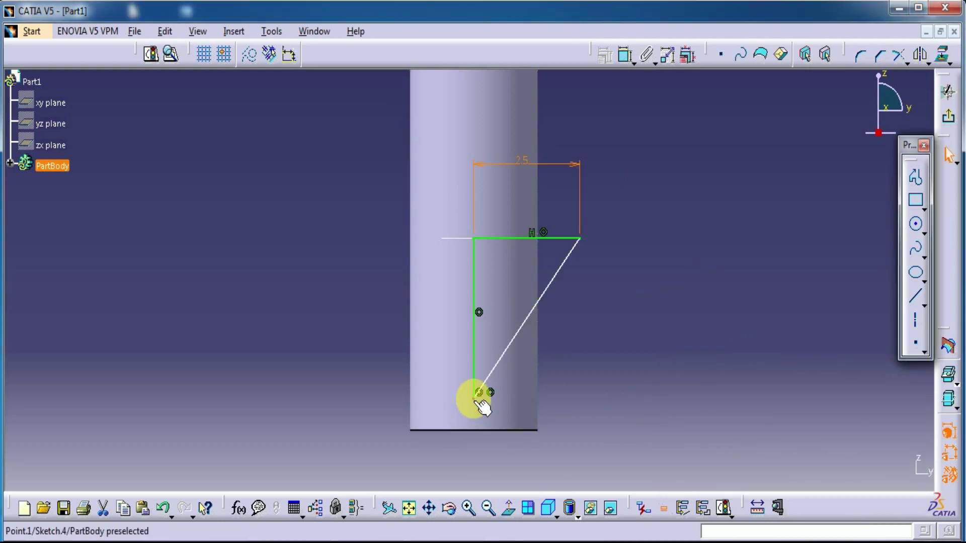
{"action": "left_click_drag", "start_coordinate": [479, 406], "coordinate": [485, 325]}
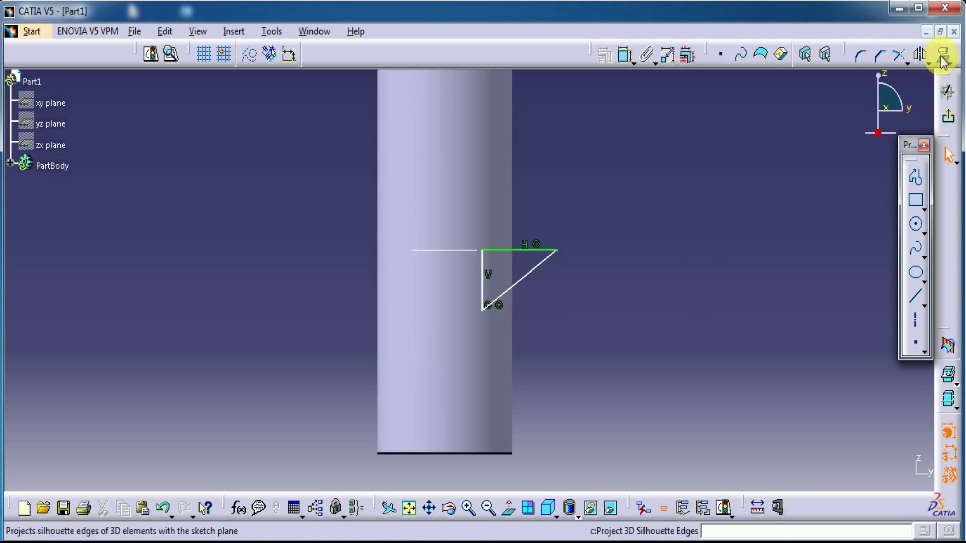
Step: Project the lower shaft's 3D silhouette edges into the sketch
{"action": "left_click", "coordinate": [944, 61]}
{"action": "left_click", "coordinate": [512, 344]}
{"action": "left_click", "coordinate": [610, 315]}
Step: Make the triangle's vertical edge coincident with the projected silhouette edge on the same side of the shaft
{"action": "left_click", "coordinate": [625, 54]}
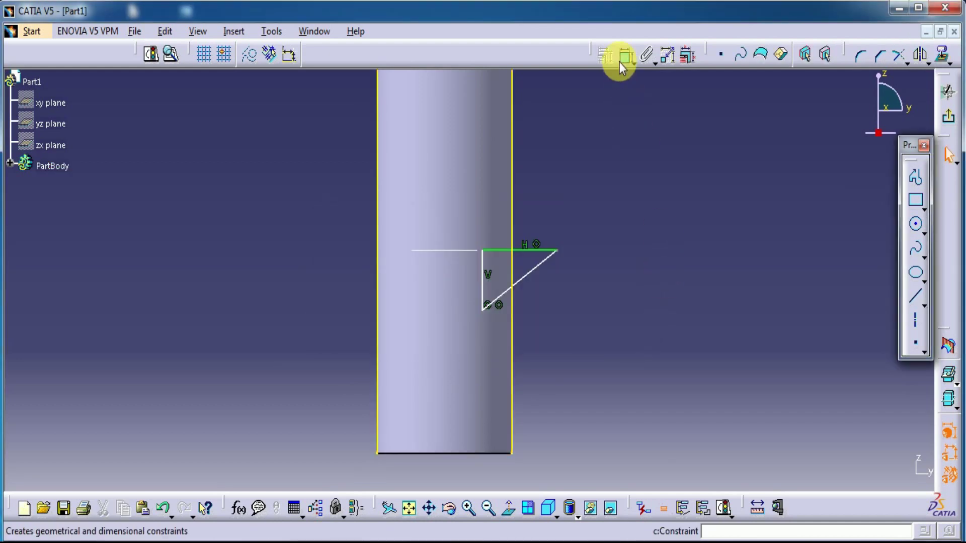
{"action": "left_click", "coordinate": [482, 274]}
{"action": "left_click", "coordinate": [514, 211]}
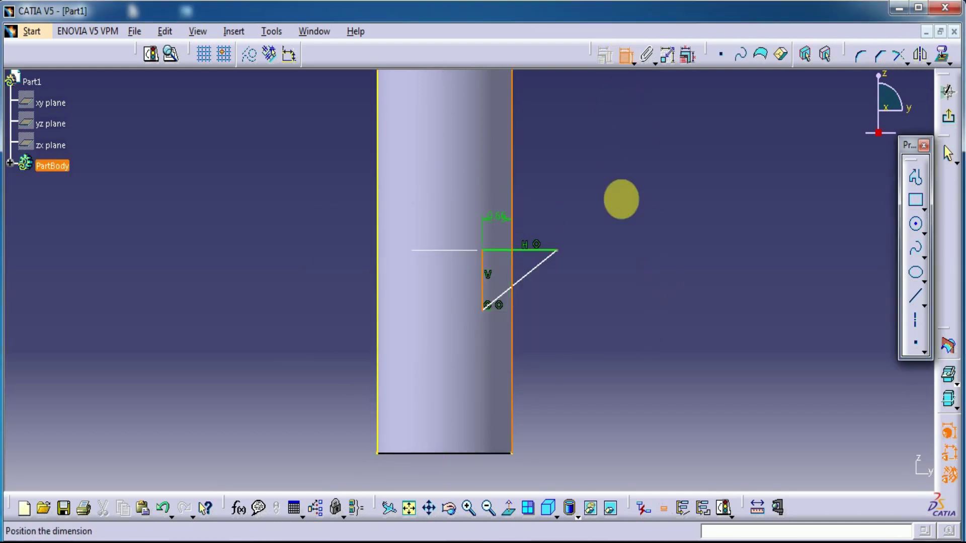
{"action": "right_click", "coordinate": [654, 197]}
{"action": "left_click", "coordinate": [672, 327]}
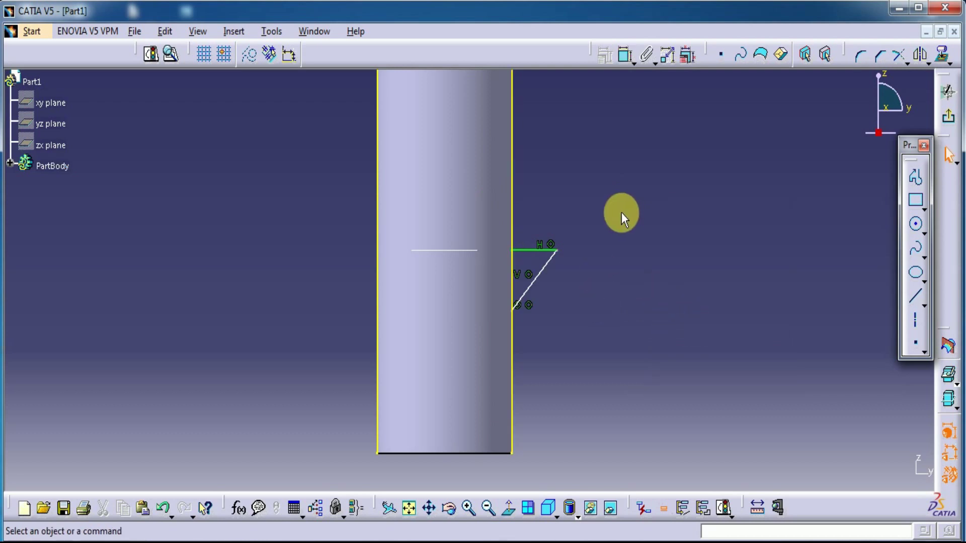
{"action": "left_click", "coordinate": [625, 54]}
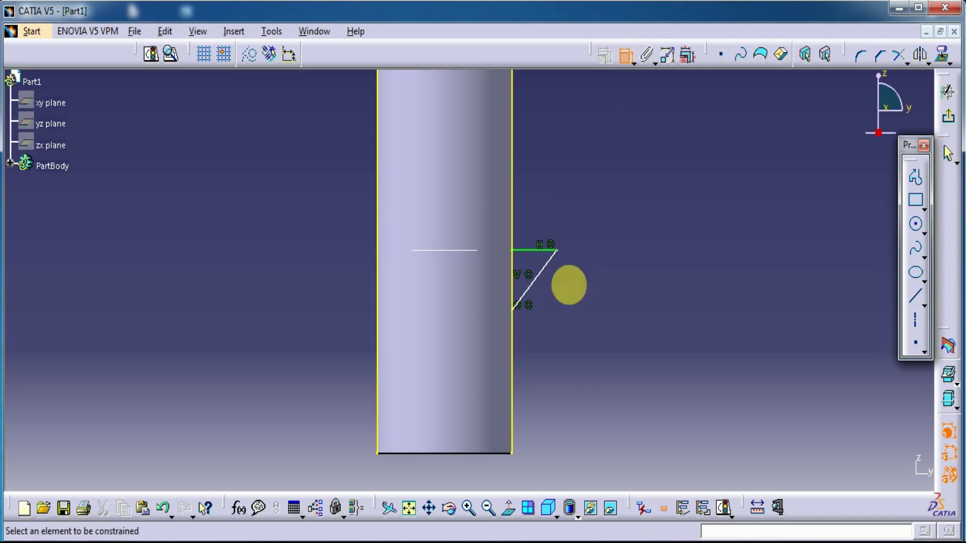
{"action": "left_click", "coordinate": [542, 251]}
{"action": "left_click", "coordinate": [513, 455]}
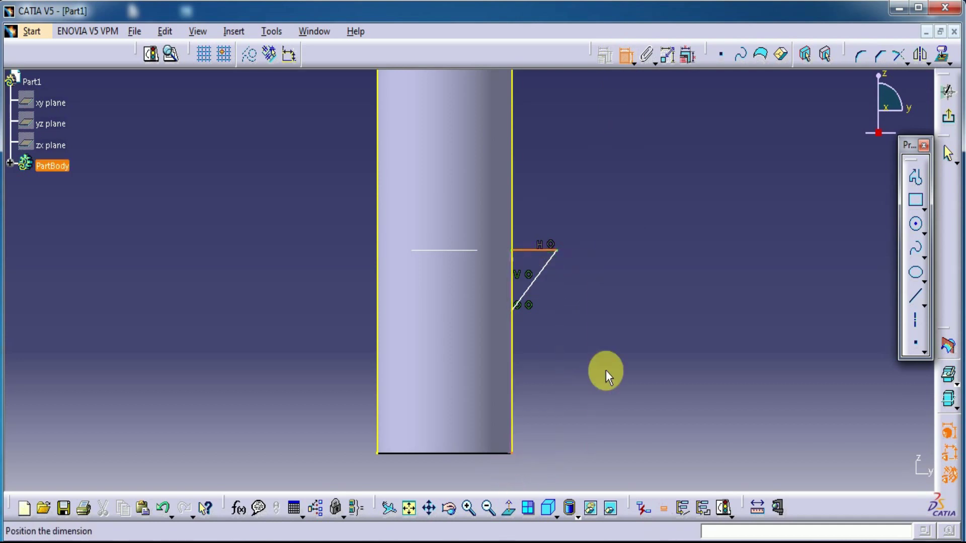
{"action": "key", "text": "Escape"}
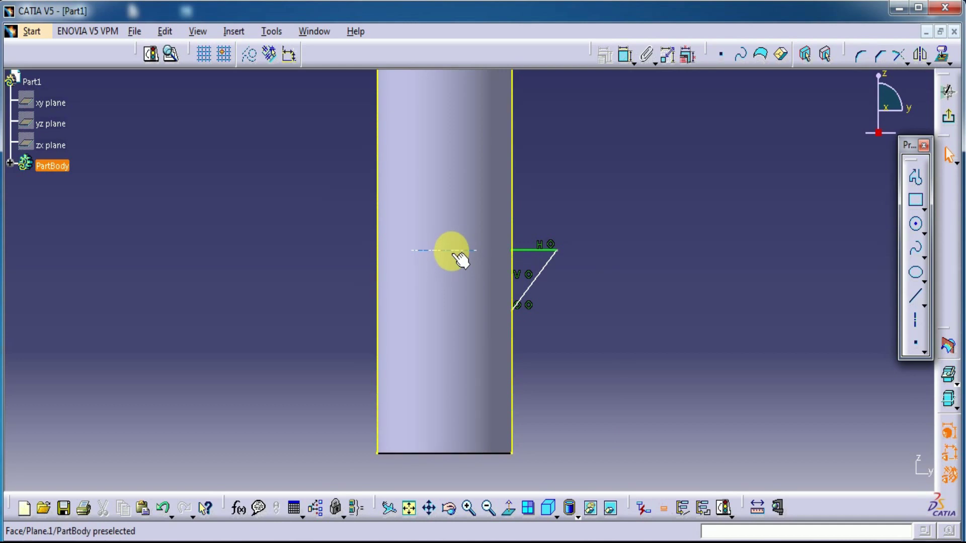
Step: Dimension the triangle's height from its lower corner to the upper edge and set it to 1 mm
{"action": "left_click", "coordinate": [515, 306]}
{"action": "left_click", "coordinate": [540, 251]}
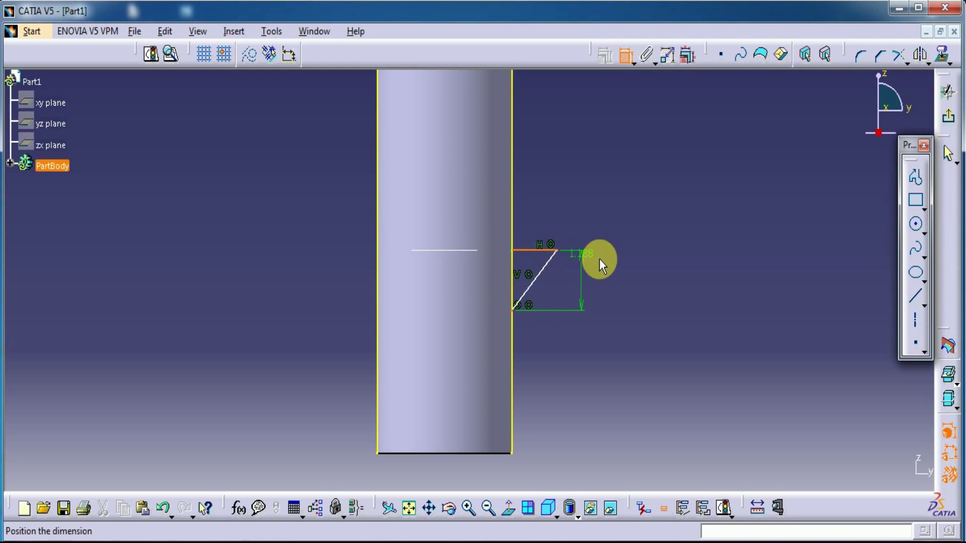
{"action": "left_click", "coordinate": [625, 272]}
{"action": "double_click", "coordinate": [627, 264]}
{"action": "type", "text": "1mm"}
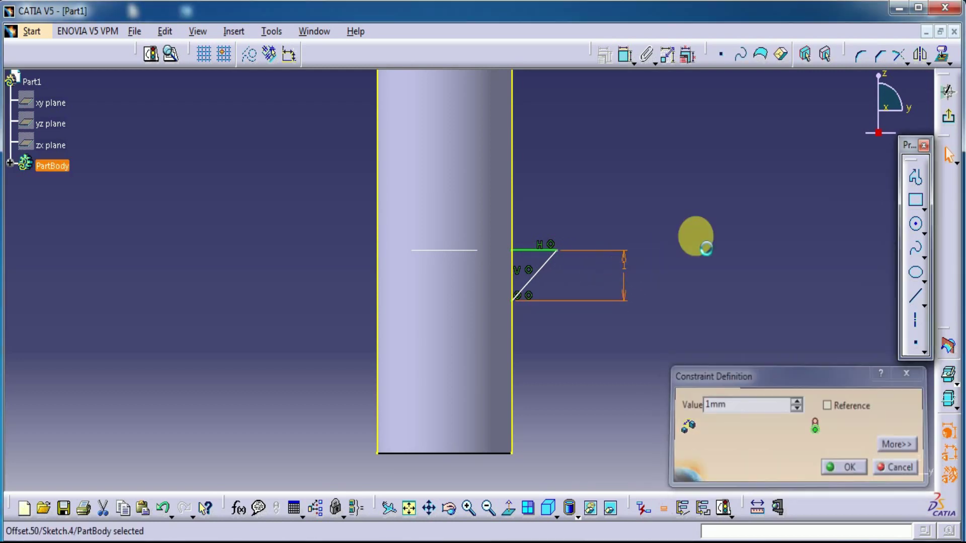
{"action": "key", "text": "Return"}
Step: Dimension the length of the triangle's upper edge and set it to 1 mm
{"action": "mouse_move", "coordinate": [533, 276]}
{"action": "left_mouse_down"}
{"action": "mouse_move", "coordinate": [586, 330]}
{"action": "mouse_move", "coordinate": [552, 317]}
{"action": "left_mouse_up"}
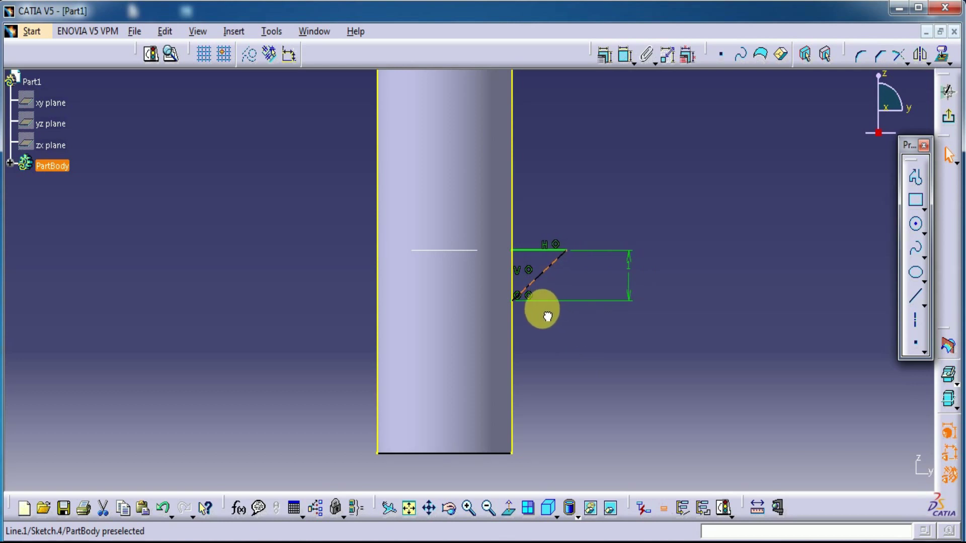
{"action": "left_click", "coordinate": [572, 192]}
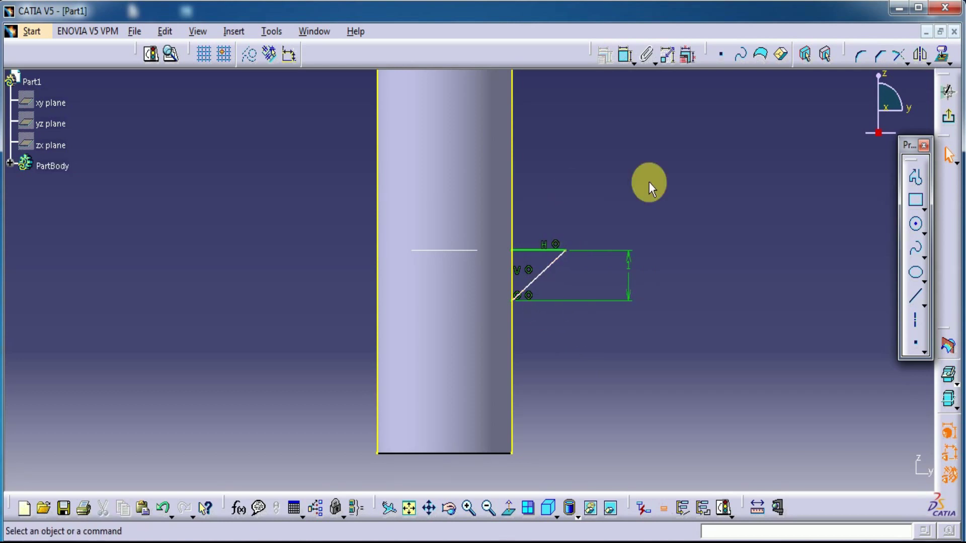
{"action": "left_click", "coordinate": [625, 54]}
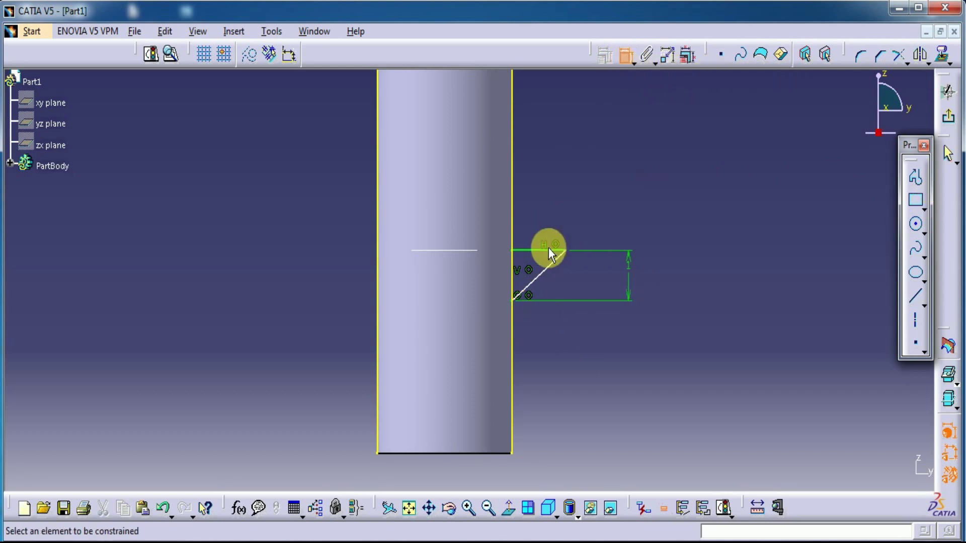
{"action": "left_click", "coordinate": [532, 250]}
{"action": "double_click", "coordinate": [621, 182]}
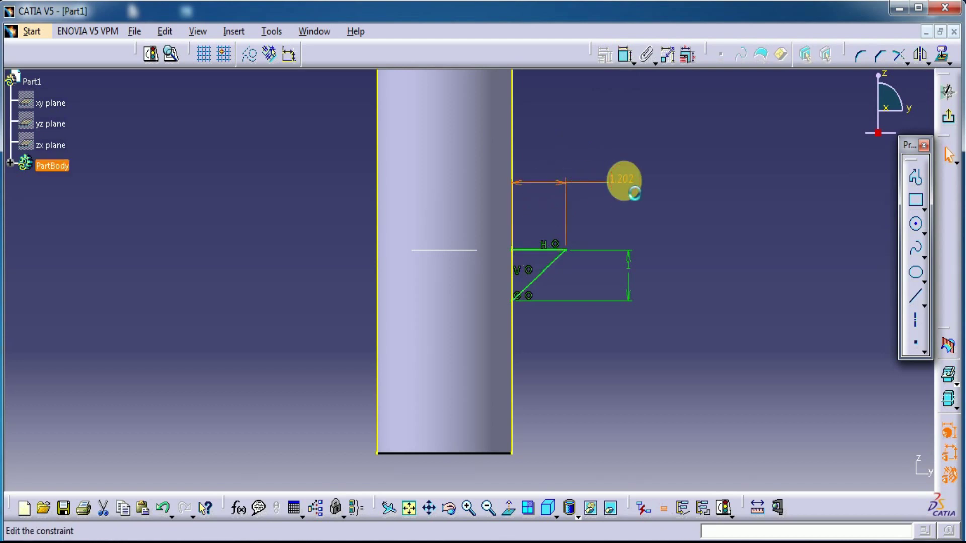
{"action": "type", "text": "1"}
{"action": "key", "text": "Return"}
{"action": "left_click", "coordinate": [701, 200]}
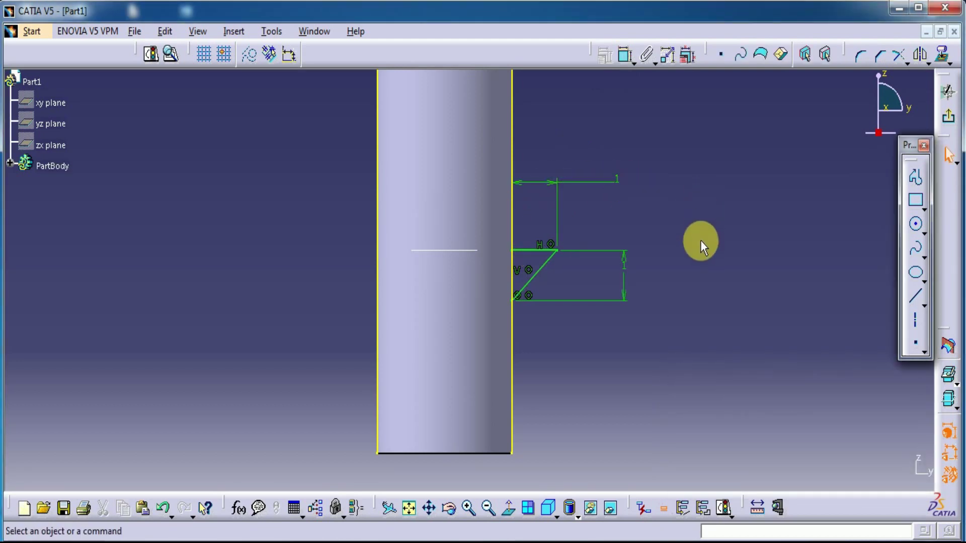
Step: Quick-trim the projected silhouette edges on both sides of the shaft, leaving only the triangle as the profile
{"action": "left_click", "coordinate": [908, 65]}
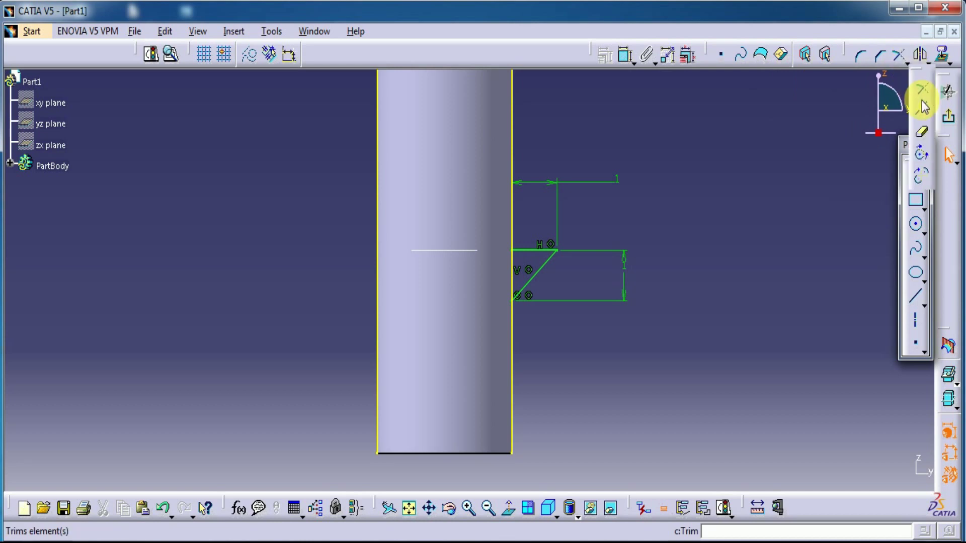
{"action": "left_click", "coordinate": [921, 140]}
{"action": "left_click", "coordinate": [511, 156]}
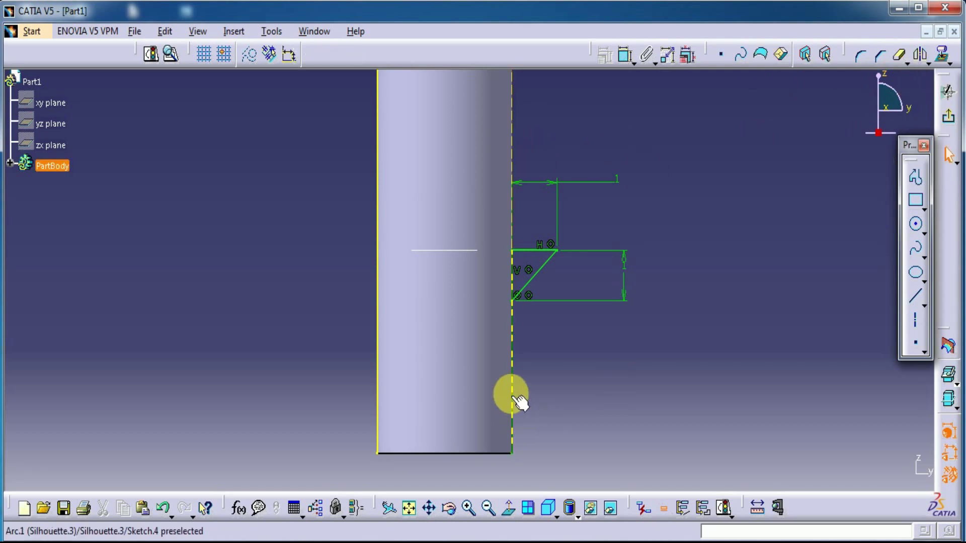
{"action": "left_click", "coordinate": [900, 54]}
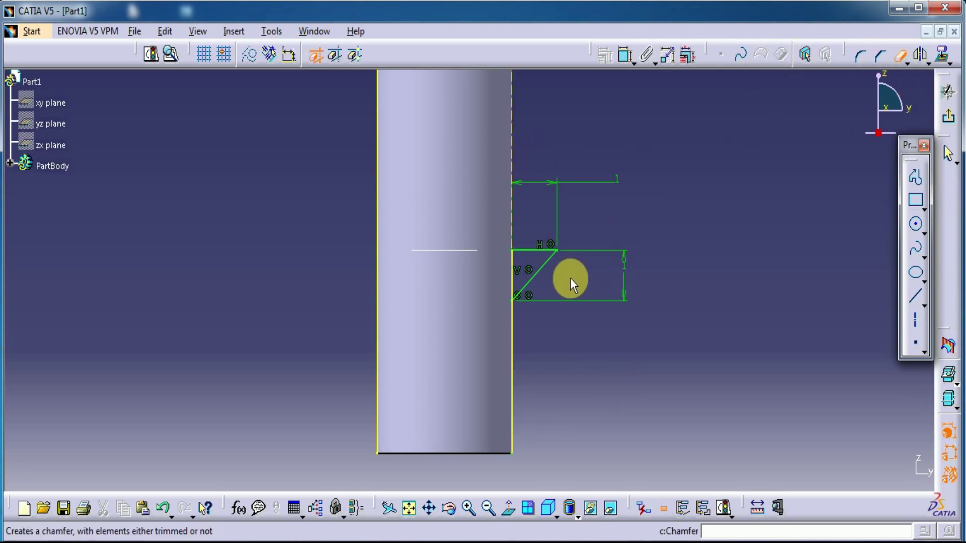
{"action": "left_click", "coordinate": [512, 343]}
{"action": "left_click", "coordinate": [380, 350]}
Step: Exit the sketch and revolve the triangular profile 360° about the vertical z axis with the Shaft feature
{"action": "mouse_move", "coordinate": [736, 130]}
{"action": "middle_mouse_down"}
{"action": "mouse_move", "coordinate": [723, 161]}
{"action": "mouse_move", "coordinate": [722, 252]}
{"action": "mouse_move", "coordinate": [722, 216]}
{"action": "middle_mouse_up"}
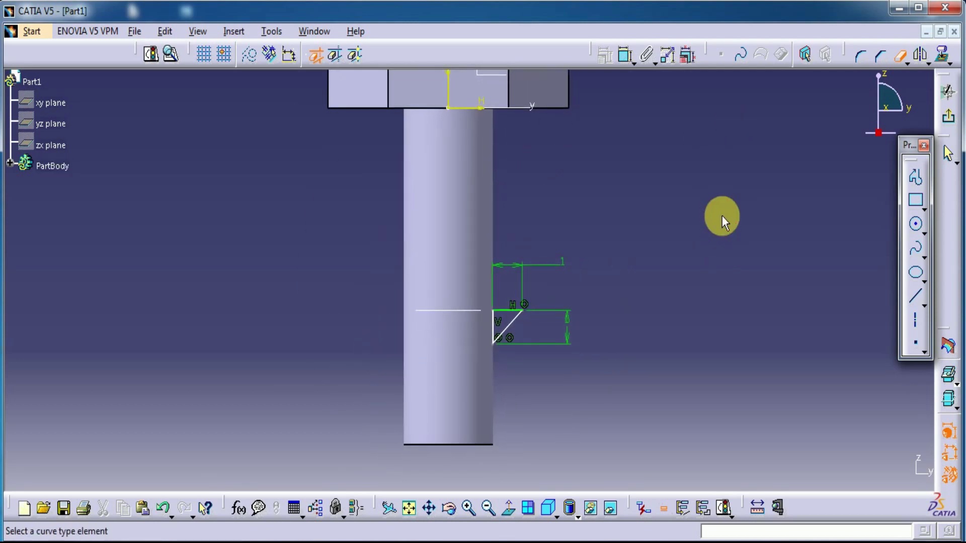
{"action": "left_click", "coordinate": [948, 116]}
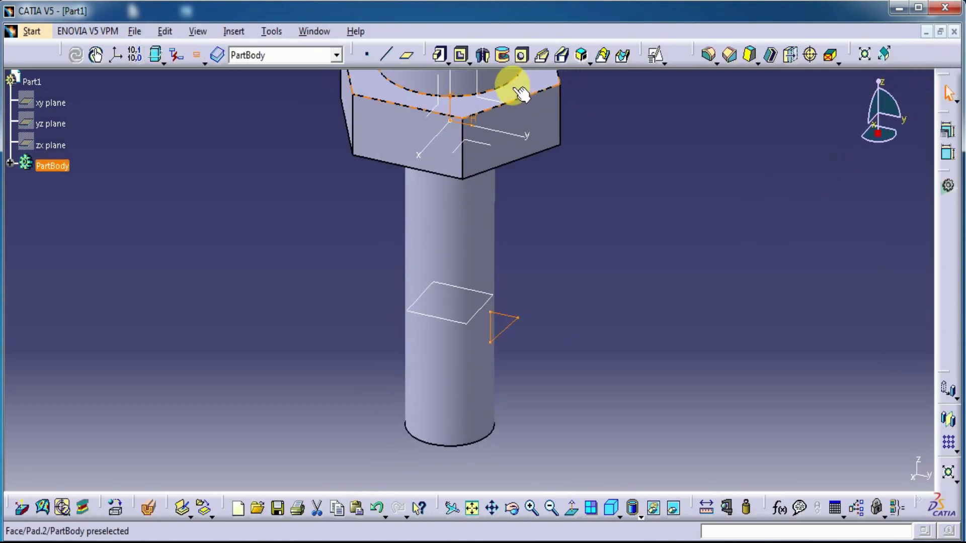
{"action": "left_click", "coordinate": [483, 55]}
{"action": "middle_click_drag", "start_coordinate": [565, 211], "coordinate": [555, 235]}
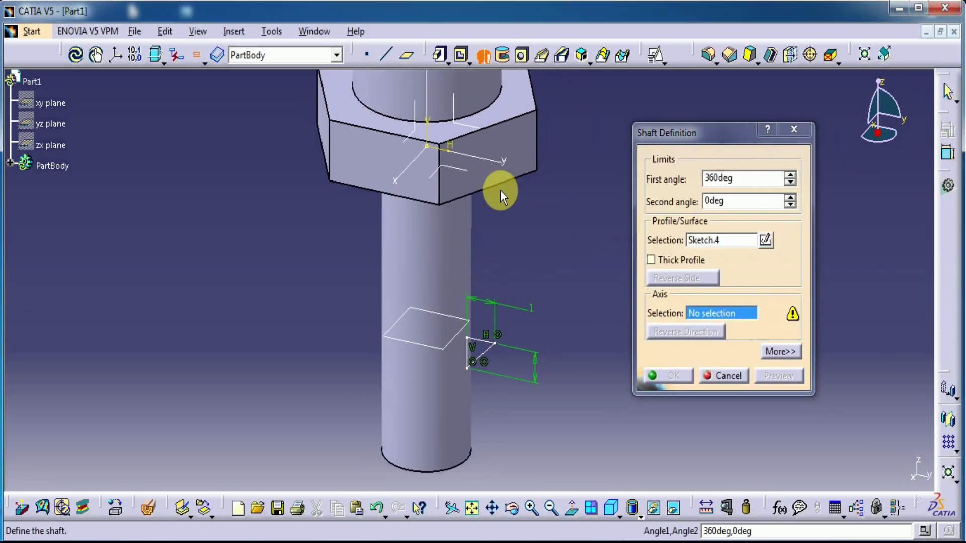
{"action": "left_click", "coordinate": [427, 109]}
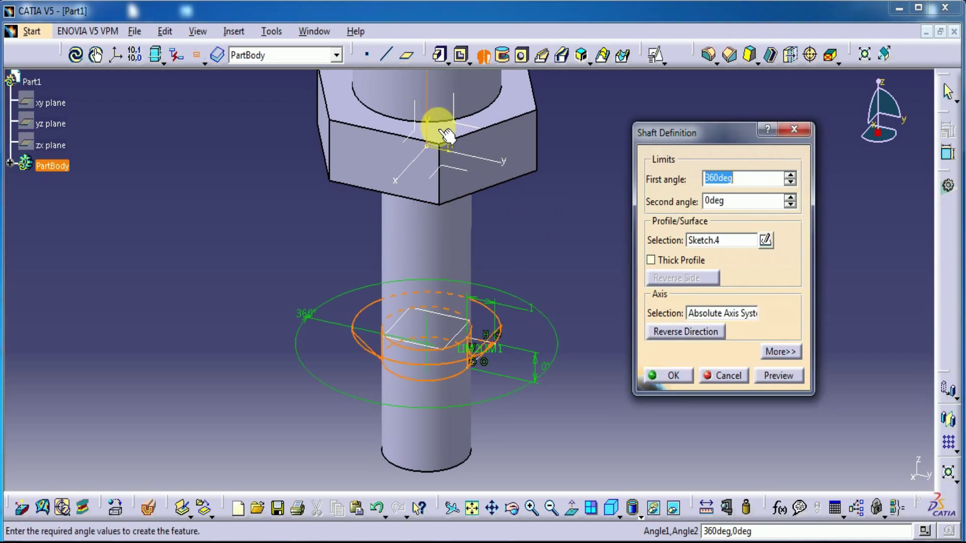
{"action": "left_click", "coordinate": [778, 376]}
{"action": "left_click", "coordinate": [673, 375]}
{"action": "middle_click_drag", "start_coordinate": [634, 225], "coordinate": [610, 318]}
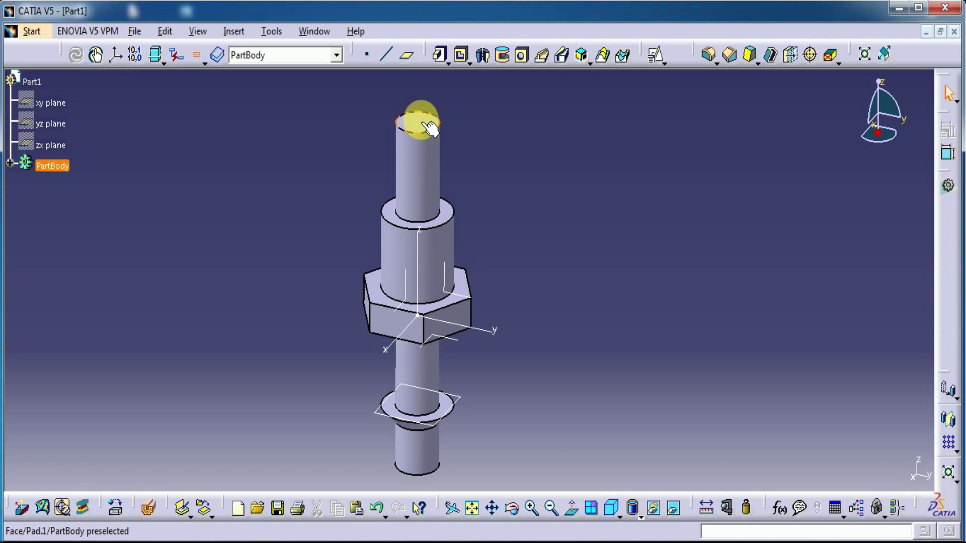
Step: Start a blind hole centred on the circular top face of the shaft and set its diameter to 2 mm
{"action": "left_click", "coordinate": [520, 56]}
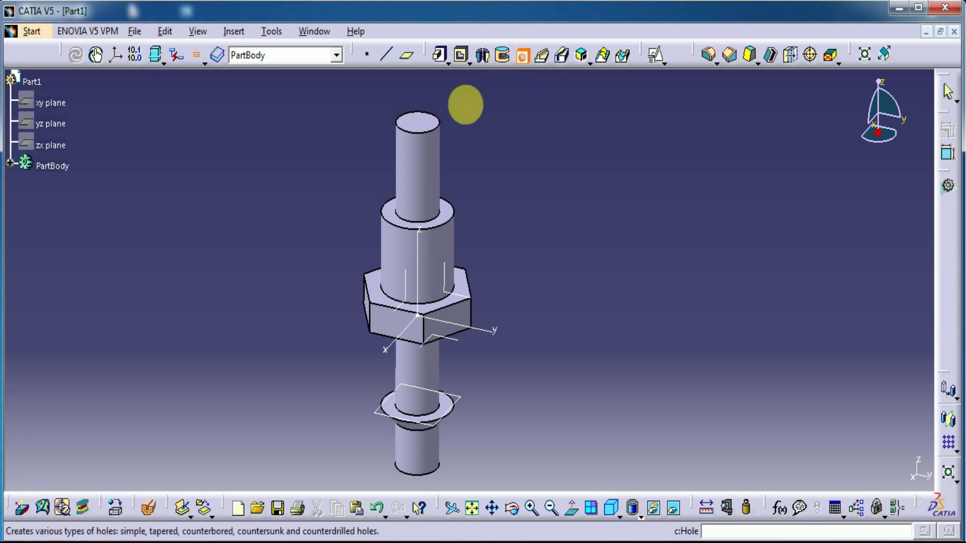
{"action": "left_click", "coordinate": [435, 129]}
{"action": "middle_click_drag", "start_coordinate": [487, 121], "coordinate": [459, 199]}
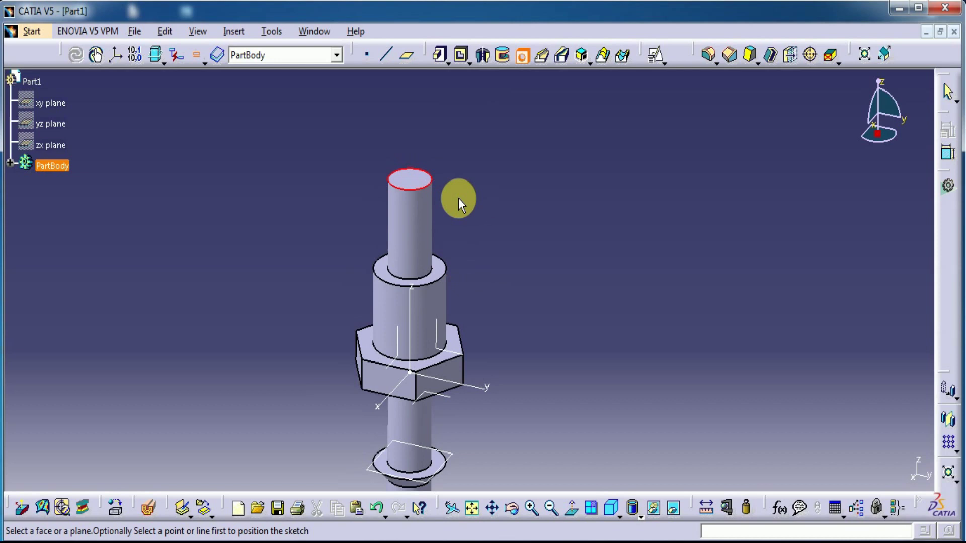
{"action": "left_click", "coordinate": [405, 171]}
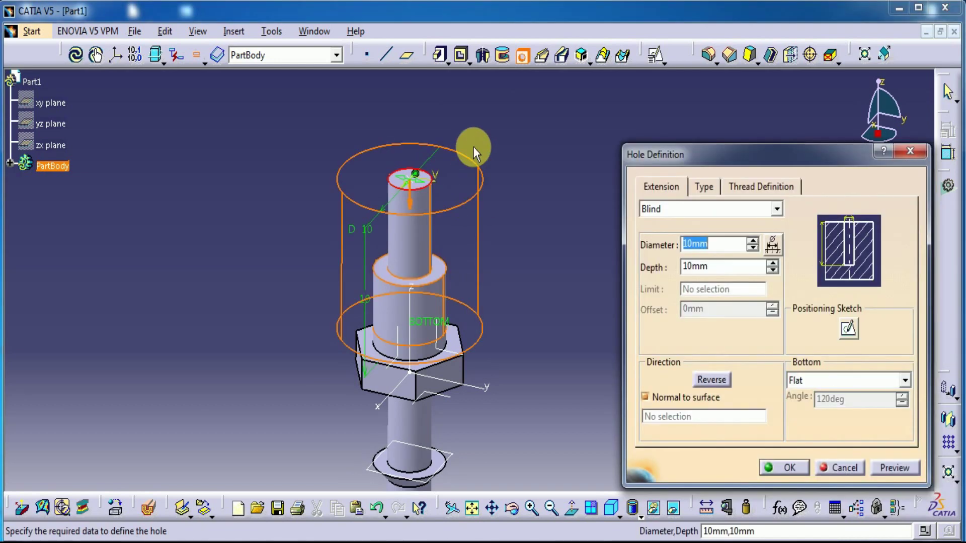
{"action": "type", "text": "2"}
{"action": "left_click", "coordinate": [895, 467]}
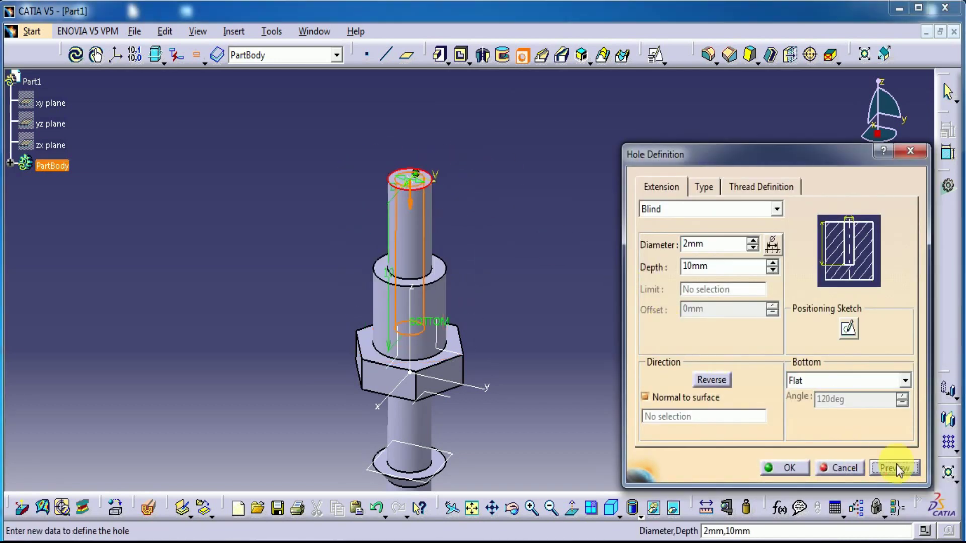
Step: Set the hole's depth to 24 mm so it runs through the whole shaft, and create it
{"action": "double_click", "coordinate": [726, 267]}
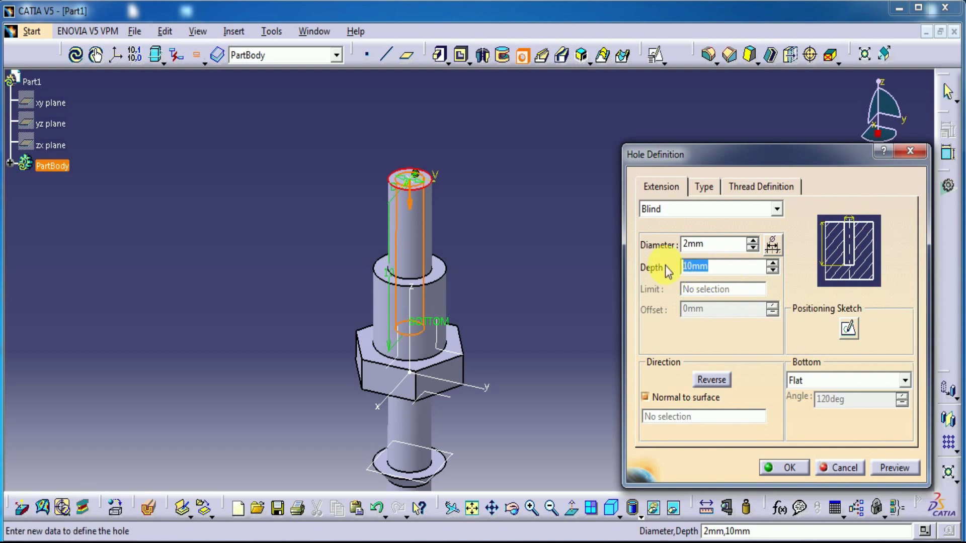
{"action": "type", "text": "24"}
{"action": "left_click", "coordinate": [884, 469]}
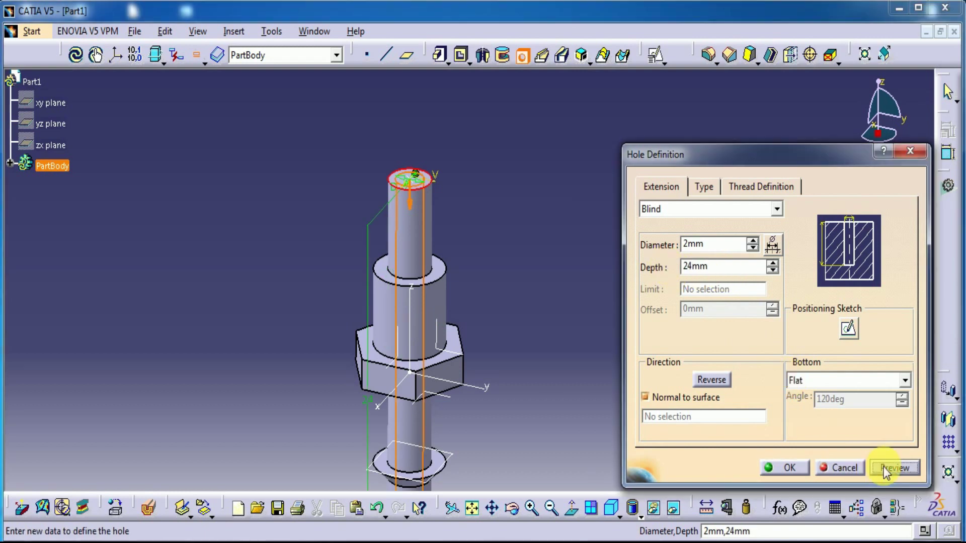
{"action": "middle_click_drag", "start_coordinate": [534, 370], "coordinate": [608, 403]}
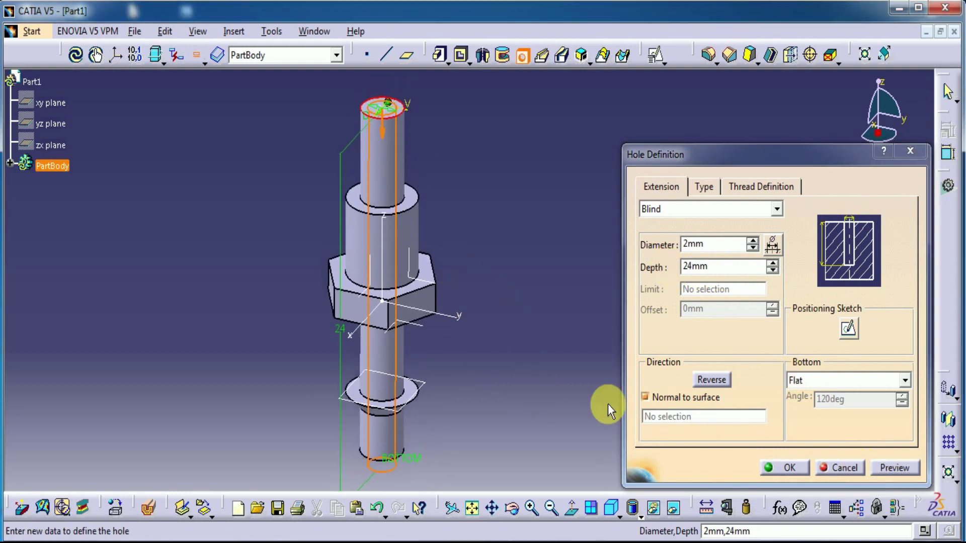
{"action": "left_click", "coordinate": [790, 468]}
{"action": "left_click", "coordinate": [506, 215]}
{"action": "middle_click_drag", "start_coordinate": [507, 216], "coordinate": [550, 158]}
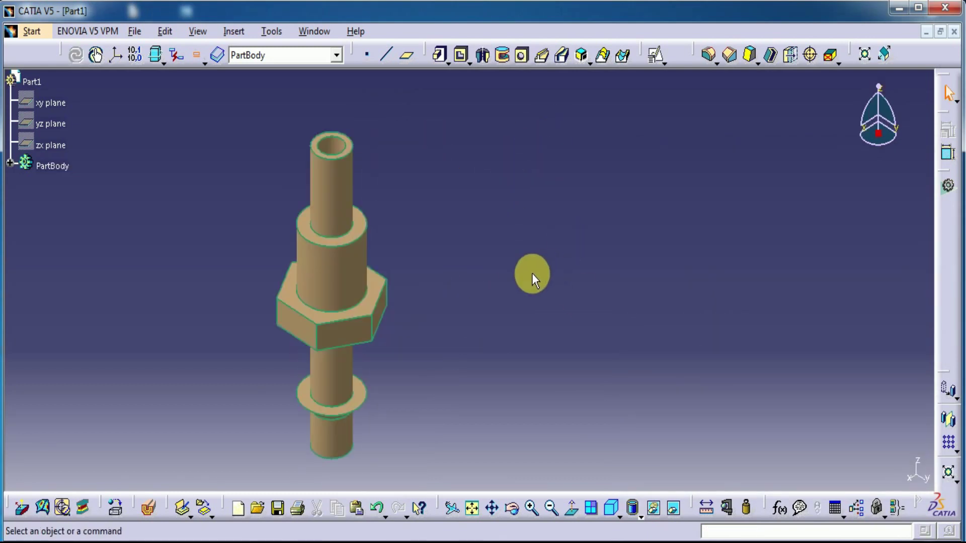
{"action": "middle_click_drag", "start_coordinate": [532, 274], "coordinate": [545, 280]}
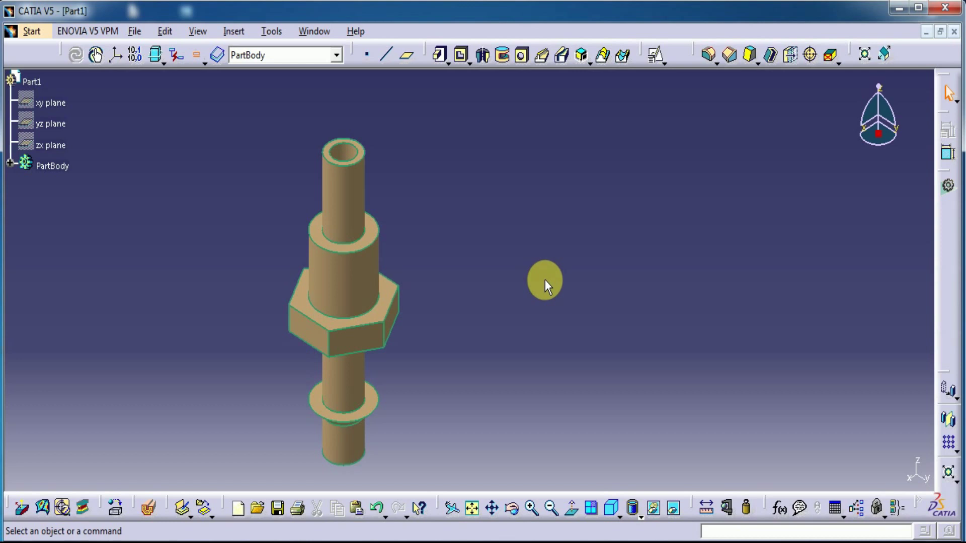